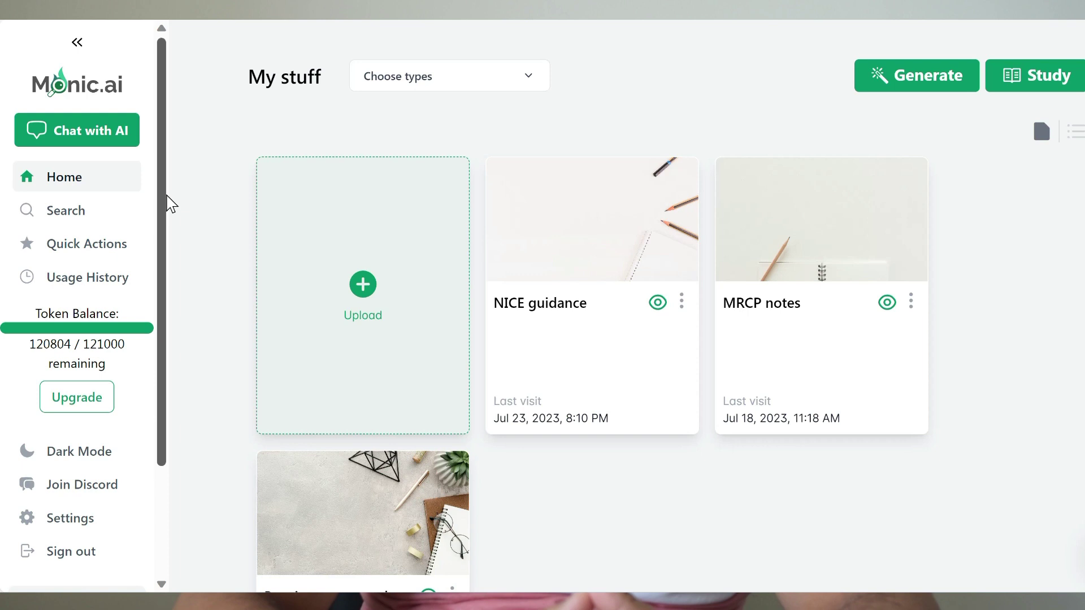
- Switch the sidebar to Dark Mode and back to Light Mode, then open Pricing Plans via Upgrade
{"action": "left_click_drag", "start_coordinate": [162, 208], "coordinate": [162, 341]}
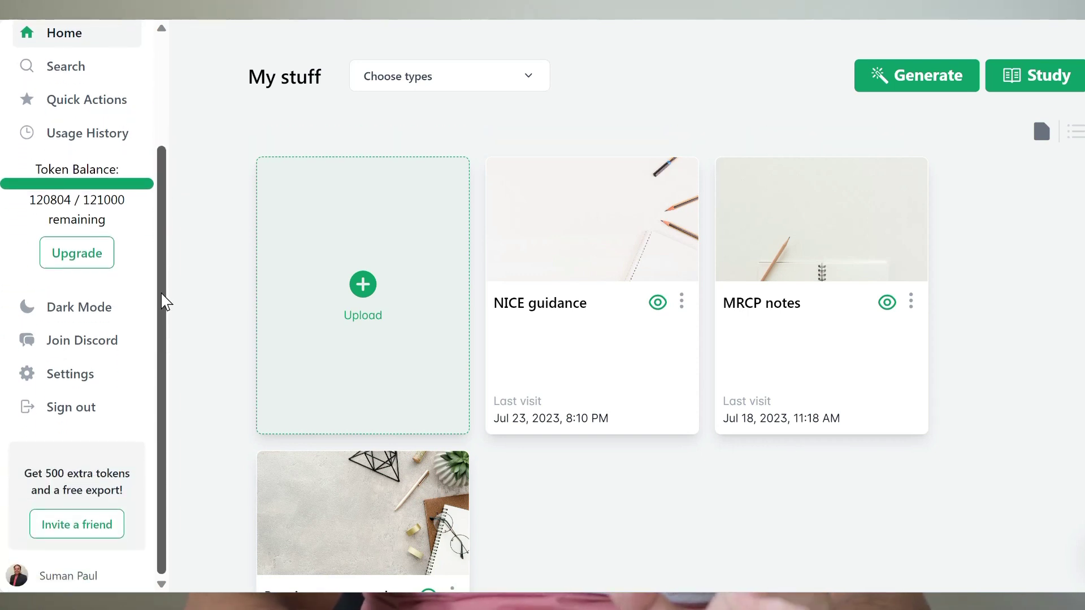
{"action": "left_click", "coordinate": [101, 317]}
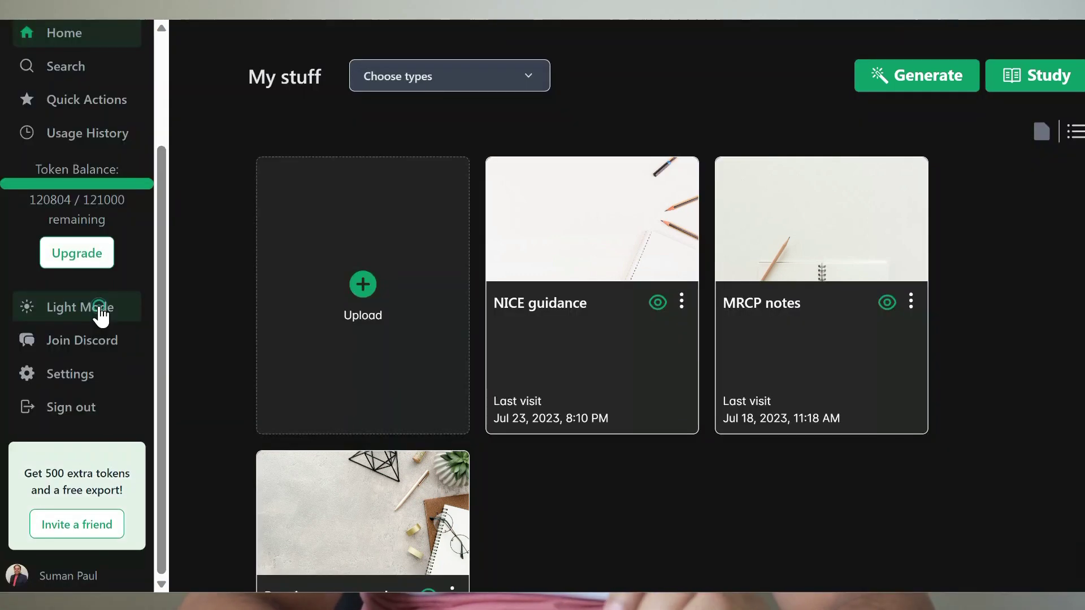
{"action": "left_click", "coordinate": [99, 311]}
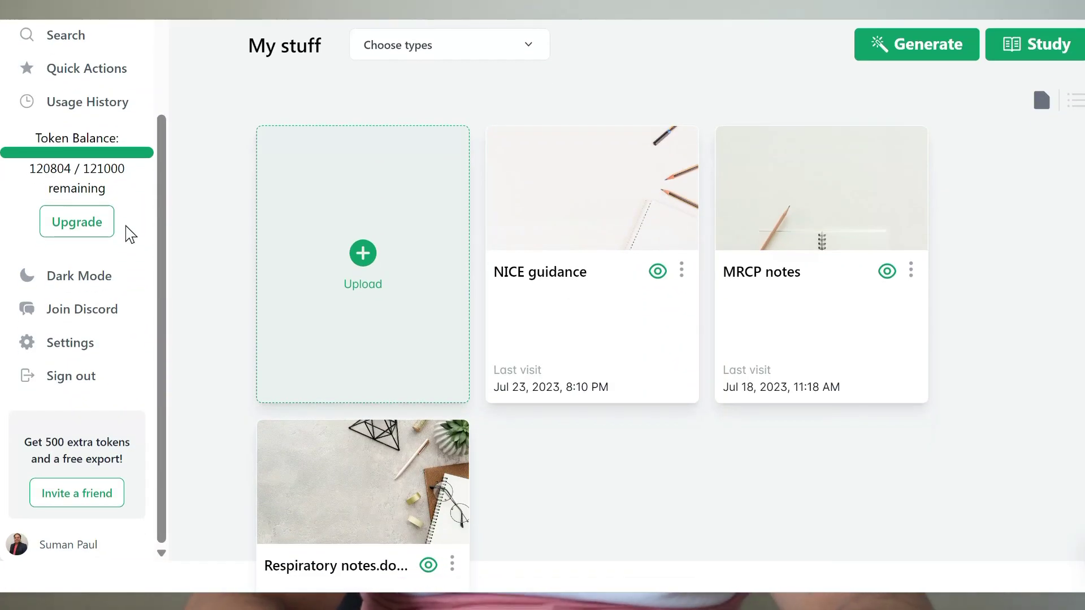
{"action": "left_click", "coordinate": [67, 223]}
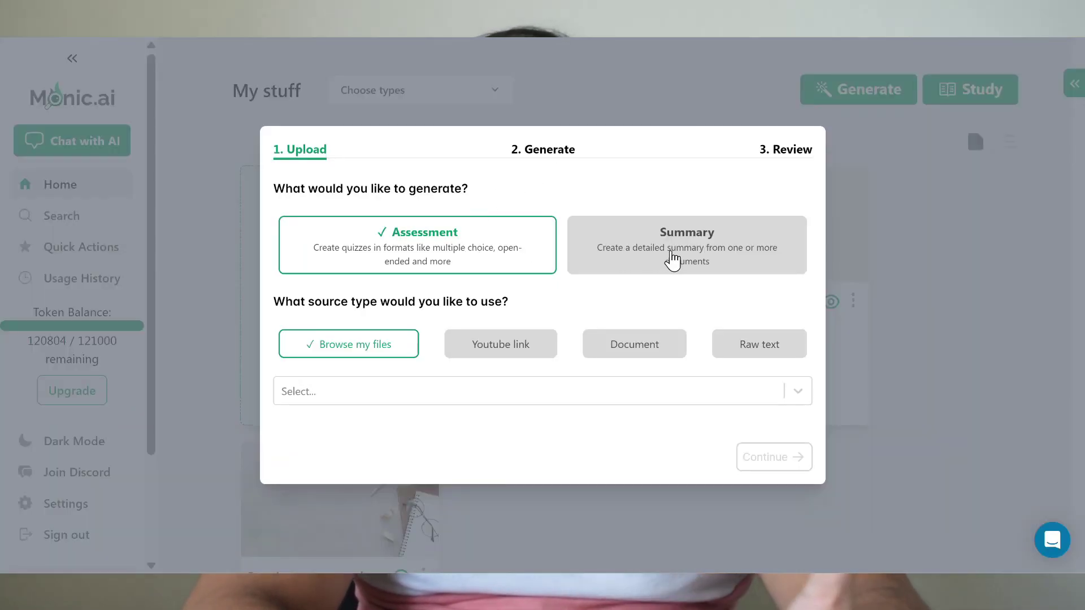
- Choose Summary and upload the pasted MRCP Part 1 YouTube video link as a source
{"action": "left_click", "coordinate": [671, 254]}
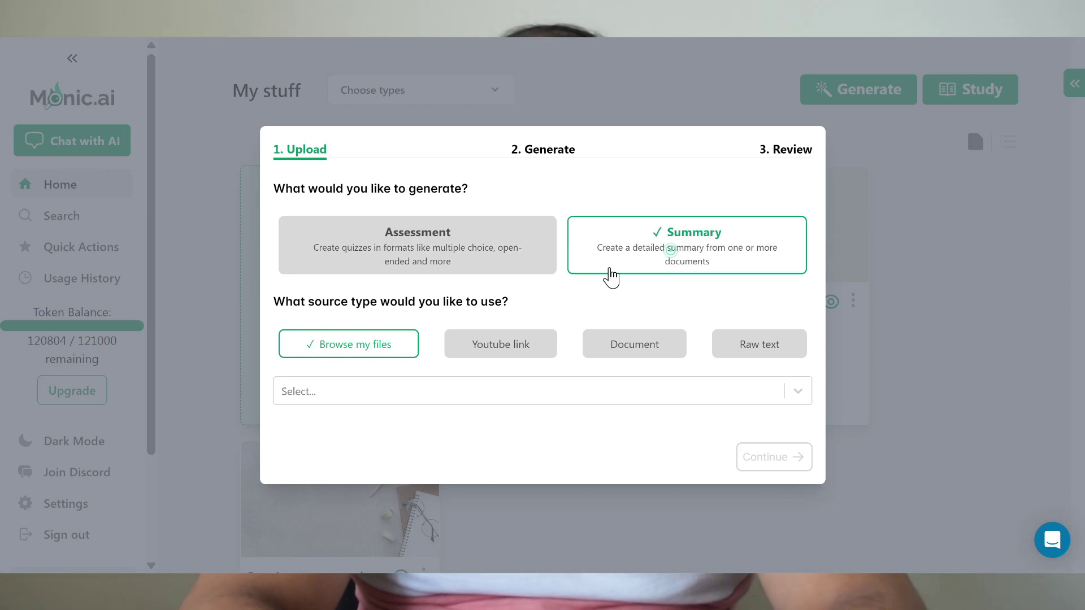
{"action": "left_click", "coordinate": [481, 351]}
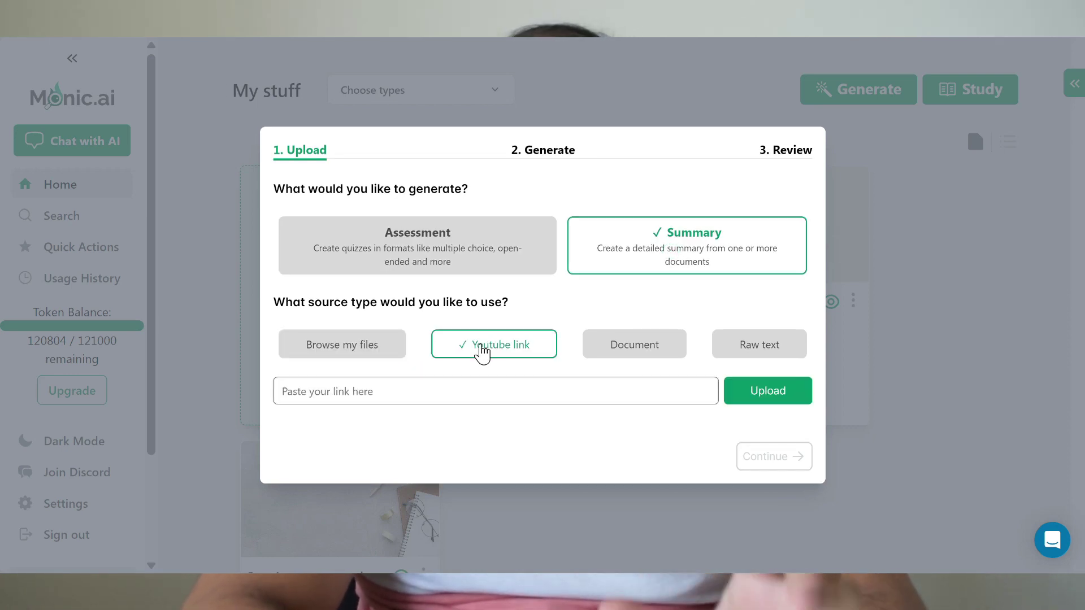
{"action": "right_click", "coordinate": [375, 391]}
{"action": "left_click", "coordinate": [426, 255]}
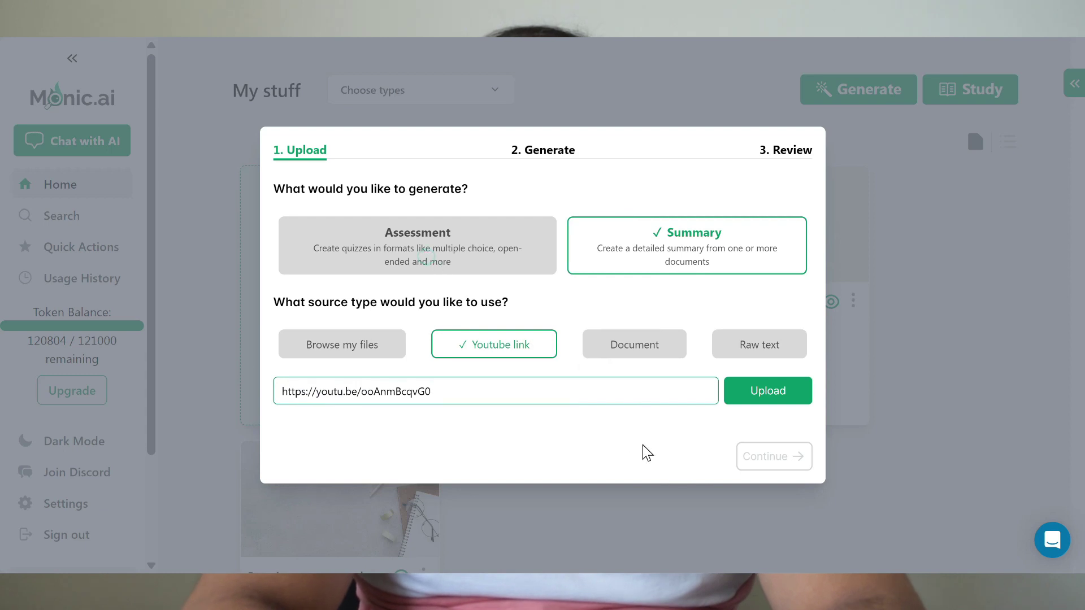
{"action": "left_click", "coordinate": [765, 394]}
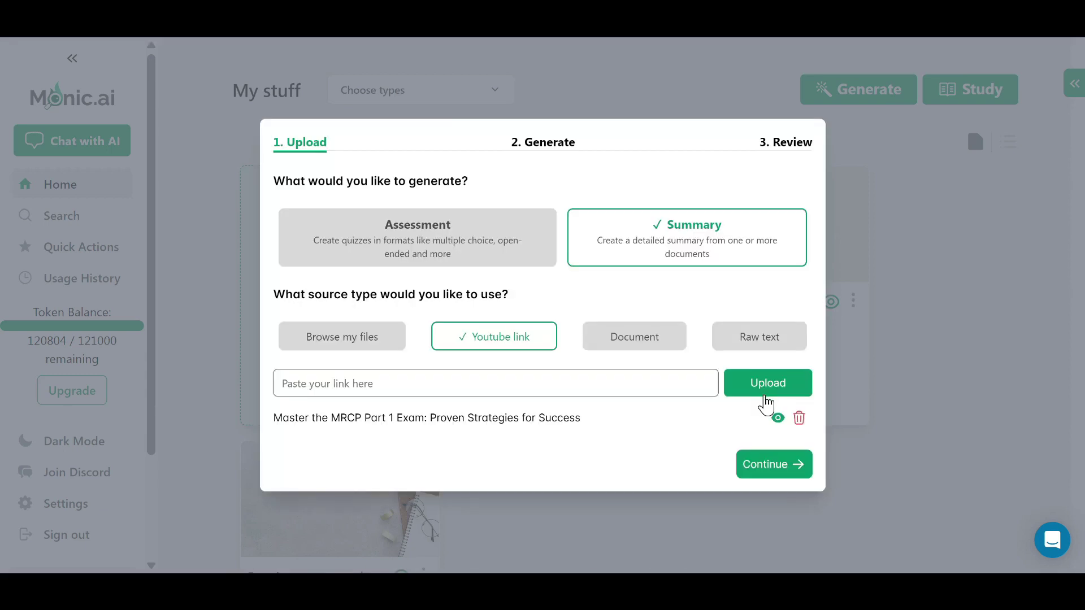
- Preview the uploaded video, close the preview, and continue to the generate step
{"action": "left_click", "coordinate": [777, 418]}
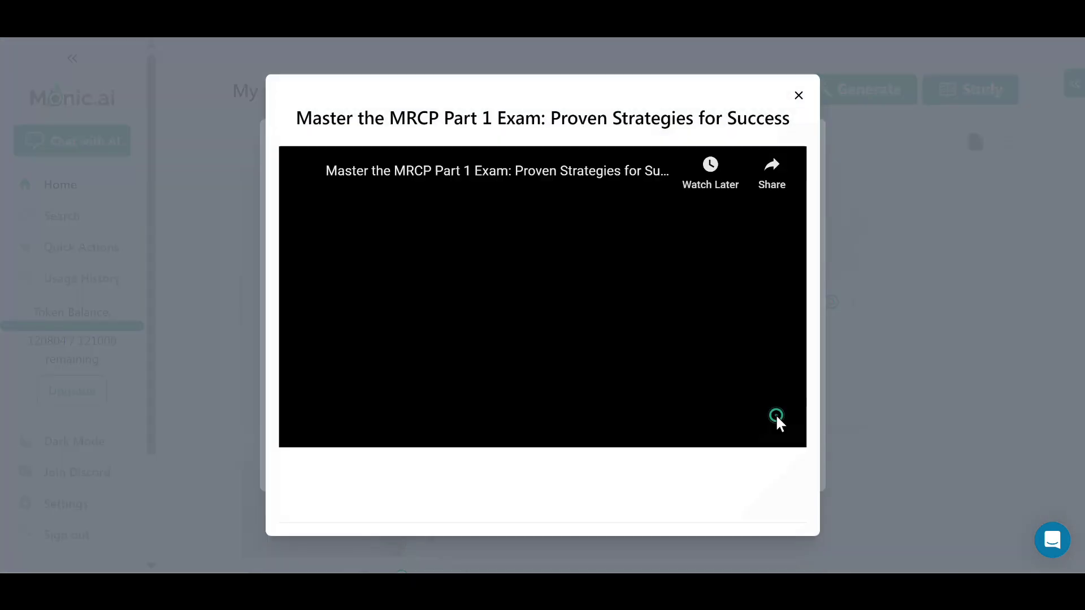
{"action": "left_click", "coordinate": [799, 96]}
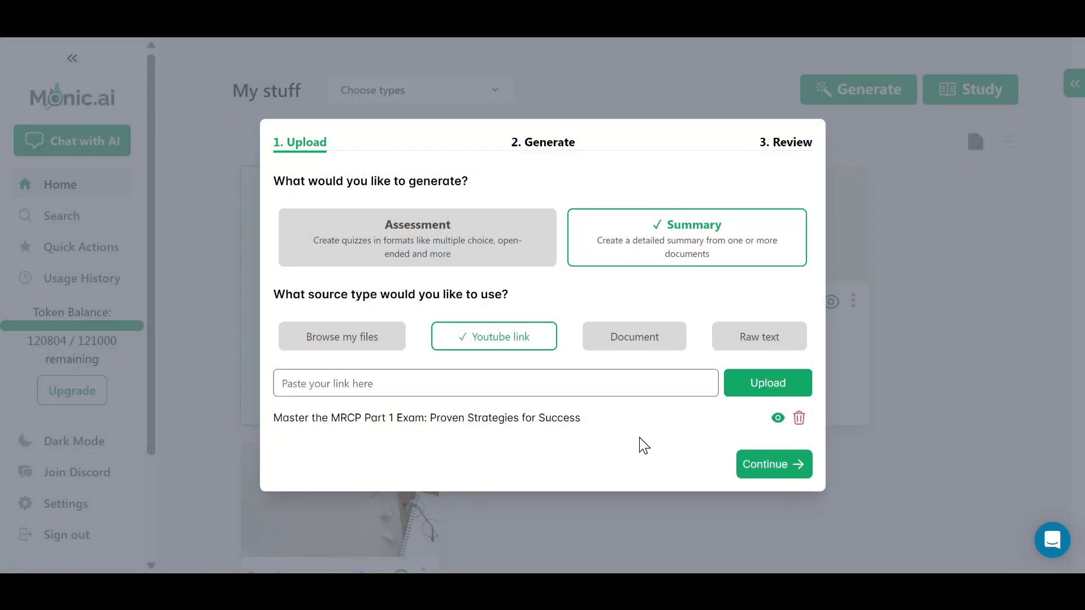
{"action": "left_click", "coordinate": [769, 464]}
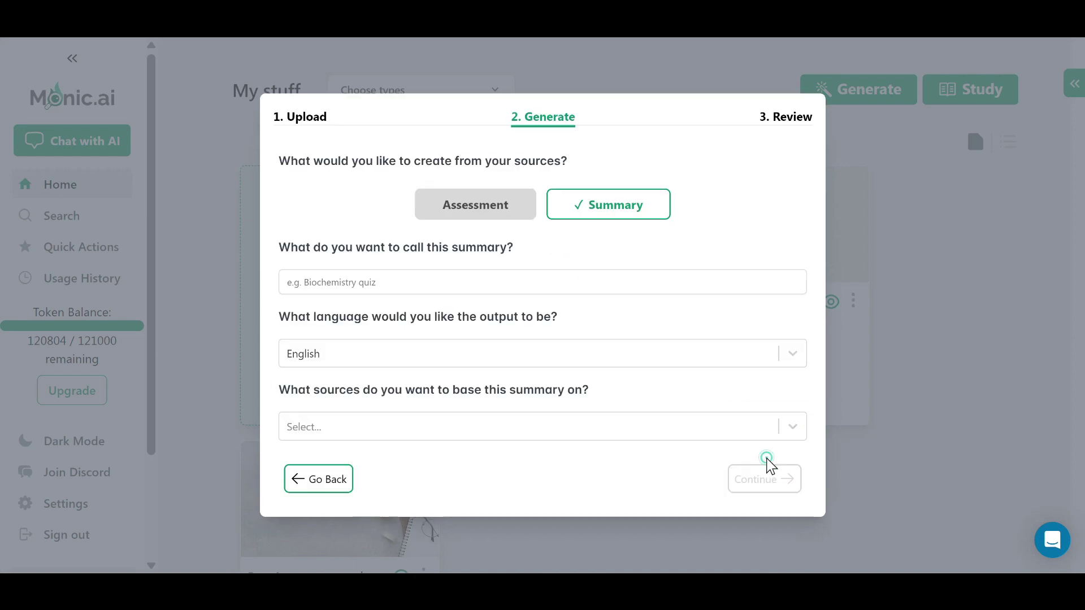
- Name the summary 'MRCP Preparation', keep English, select the MRCP Part 1 video source, and create it
{"action": "left_click", "coordinate": [362, 282]}
{"action": "type", "text": "MRCP "}
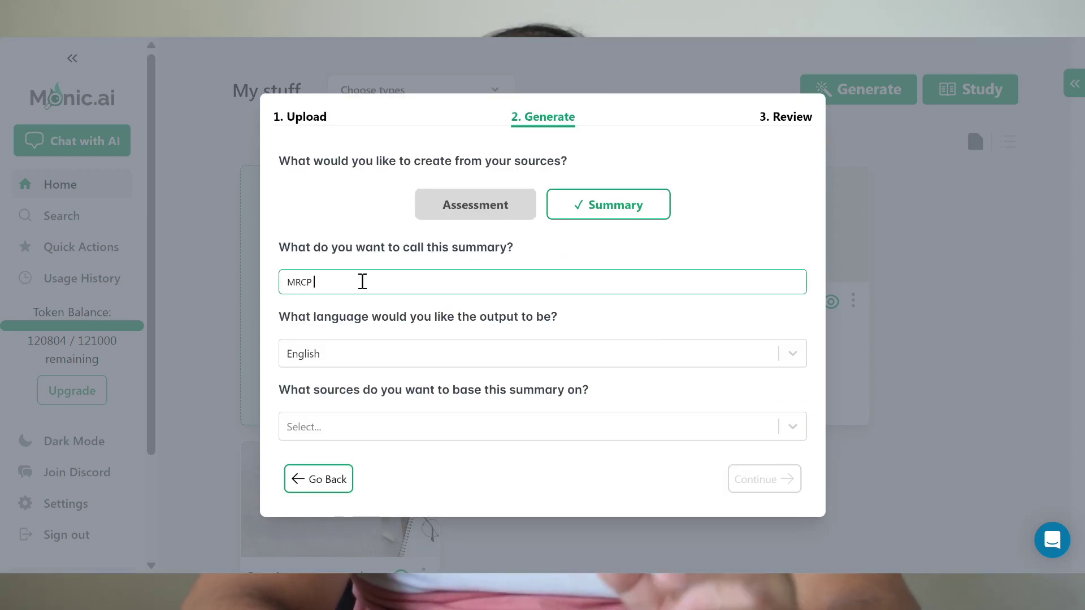
{"action": "type", "text": "Preparation"}
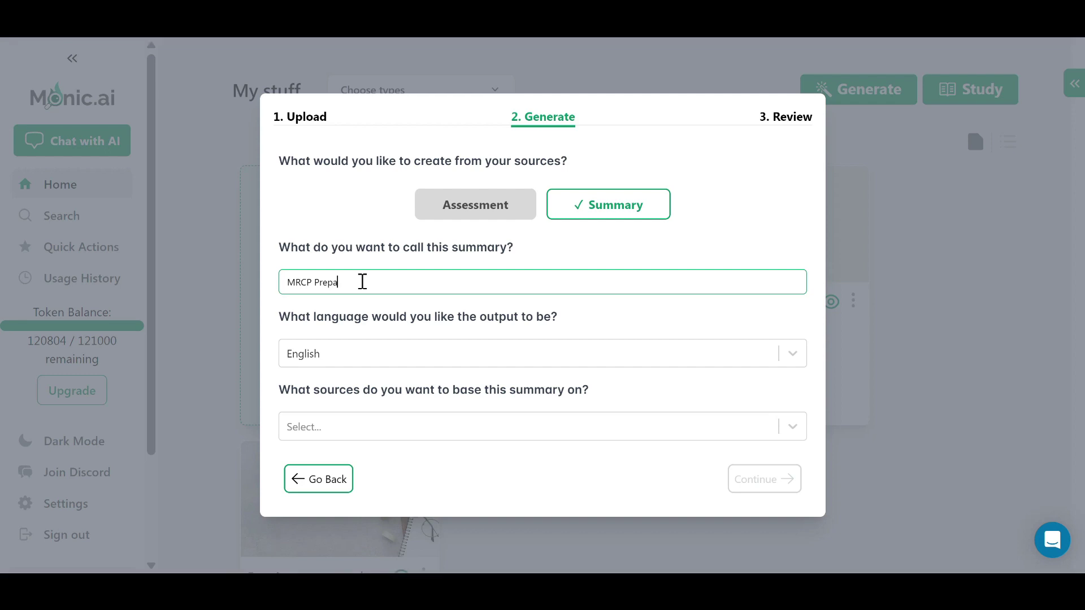
{"action": "left_click", "coordinate": [317, 351]}
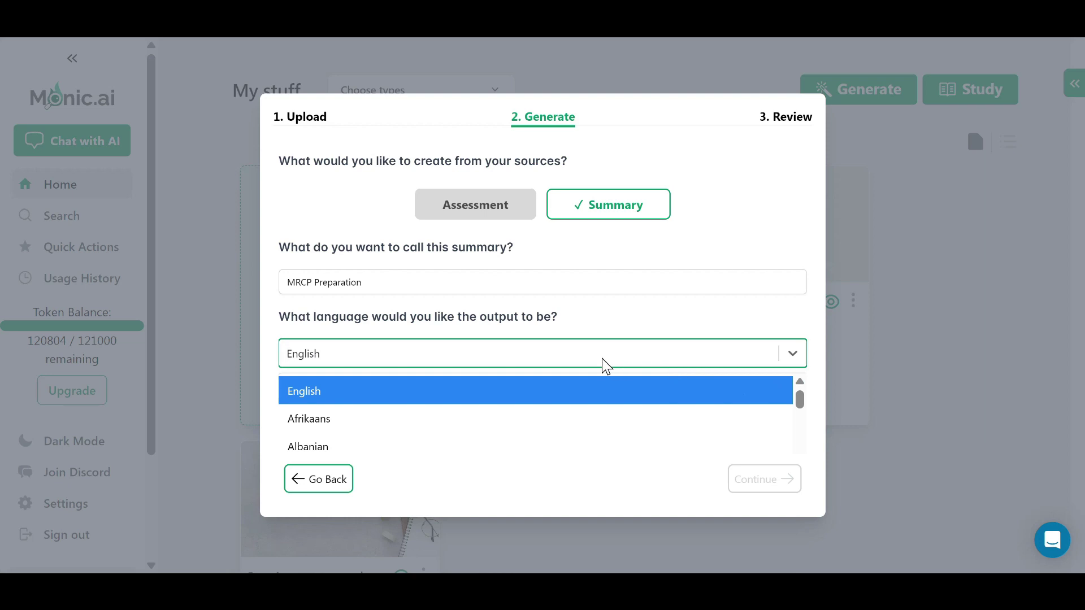
{"action": "left_click", "coordinate": [797, 204]}
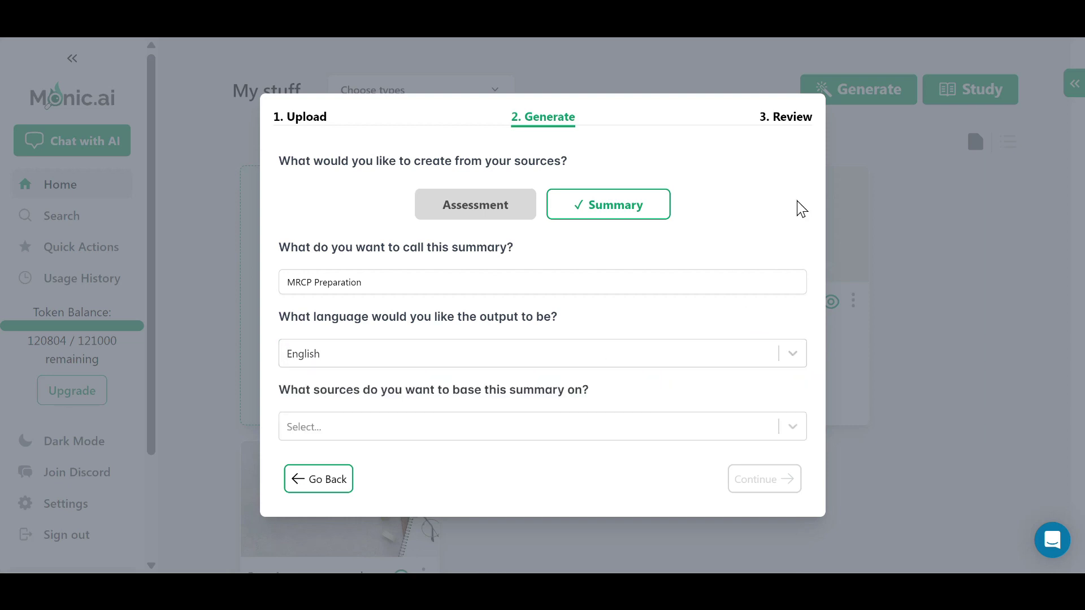
{"action": "left_click", "coordinate": [404, 432]}
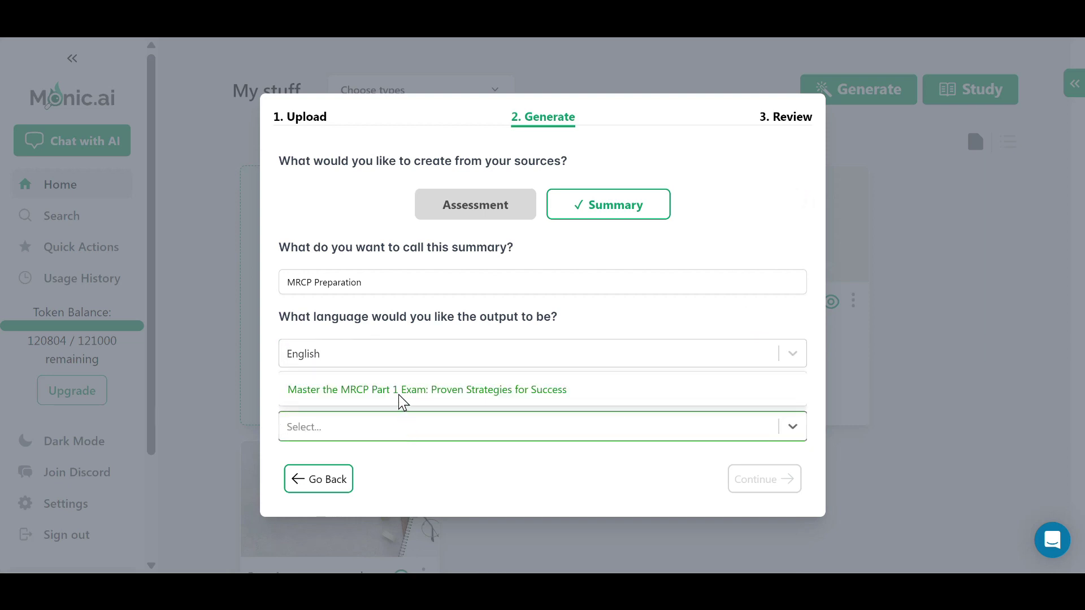
{"action": "left_click", "coordinate": [398, 390]}
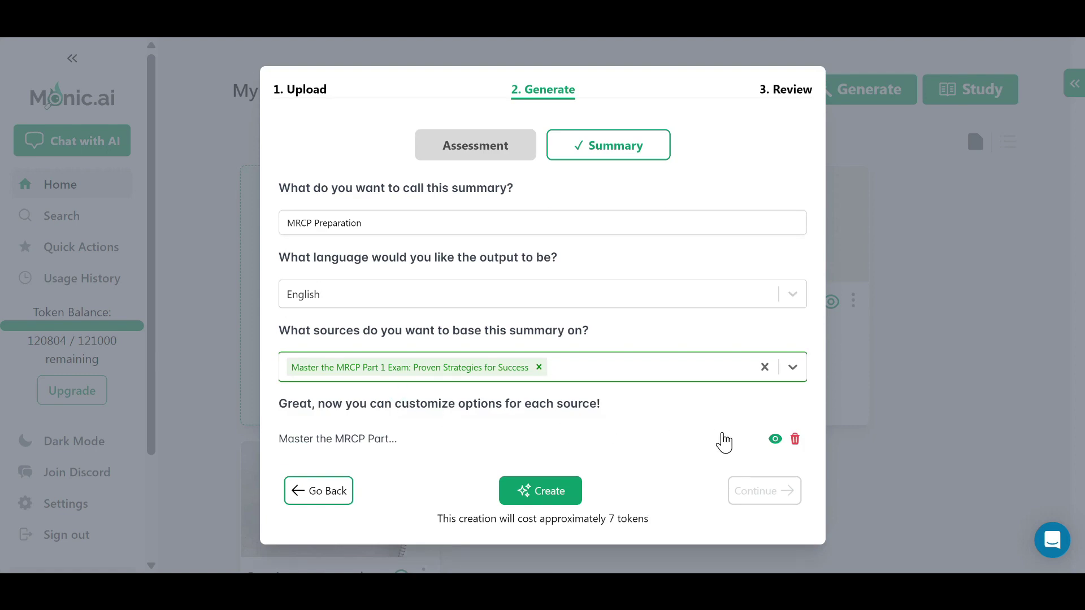
{"action": "left_click", "coordinate": [544, 492]}
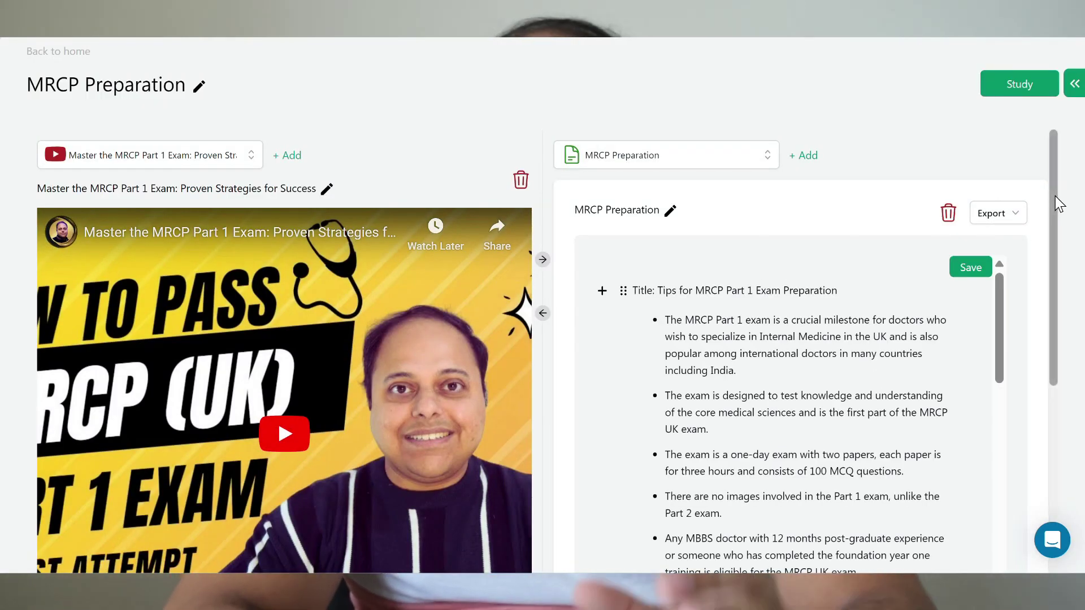
- Scroll the notes panel down to the Preparation for Part One Exam points
{"action": "left_click_drag", "start_coordinate": [1055, 196], "coordinate": [1009, 509]}
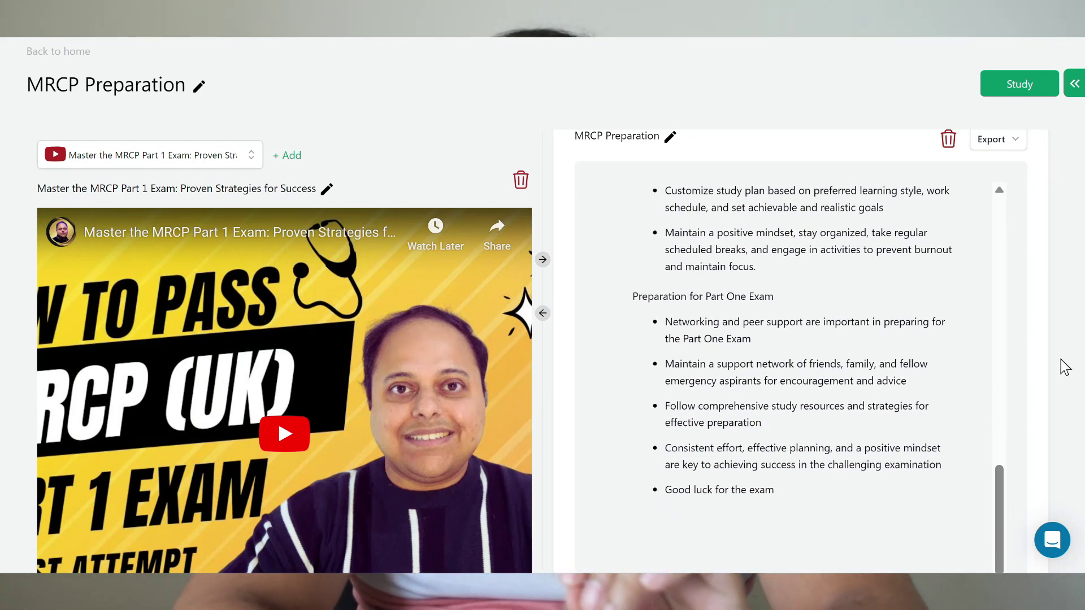
{"action": "scroll", "coordinate": [1056, 366], "scroll_direction": "down", "scroll_amount": 1}
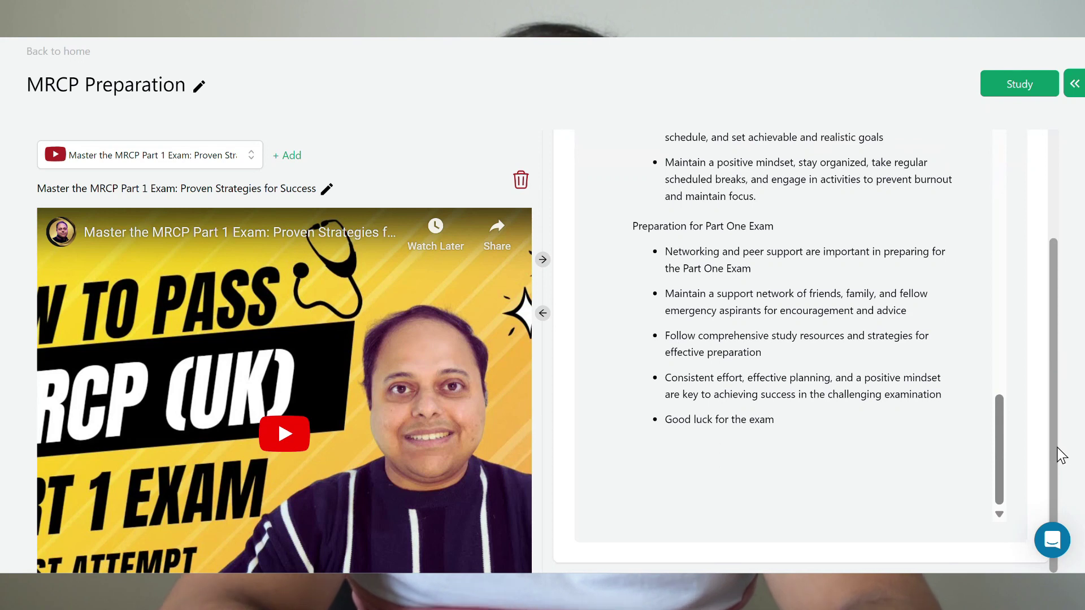
{"action": "left_click_drag", "start_coordinate": [996, 460], "coordinate": [998, 162]}
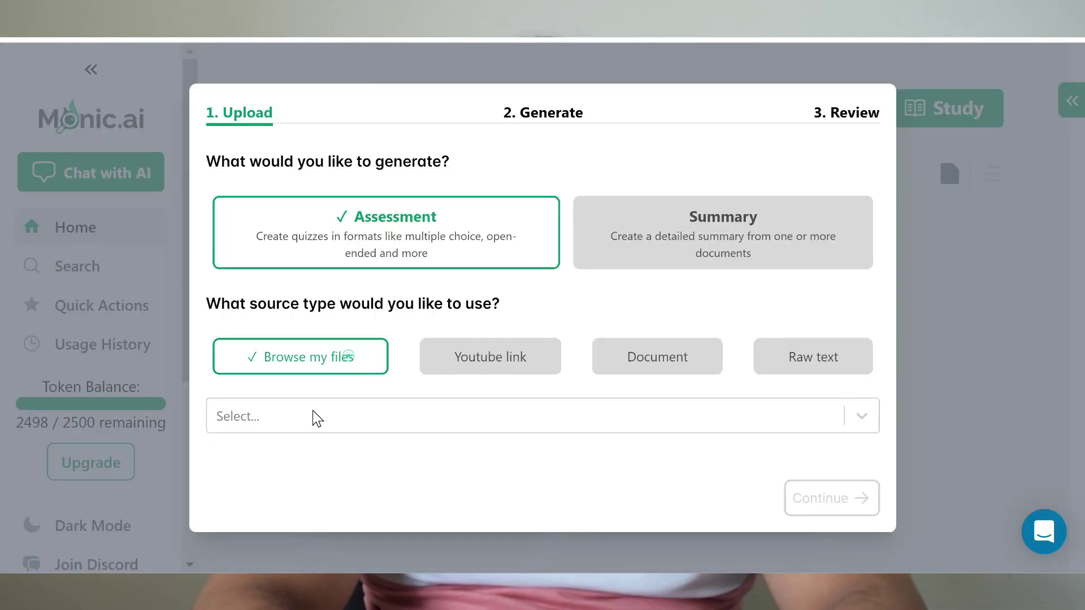
- Upload the chronic heart failure PDF as the assessment source and continue
{"action": "left_click", "coordinate": [311, 418]}
{"action": "left_click", "coordinate": [312, 373]}
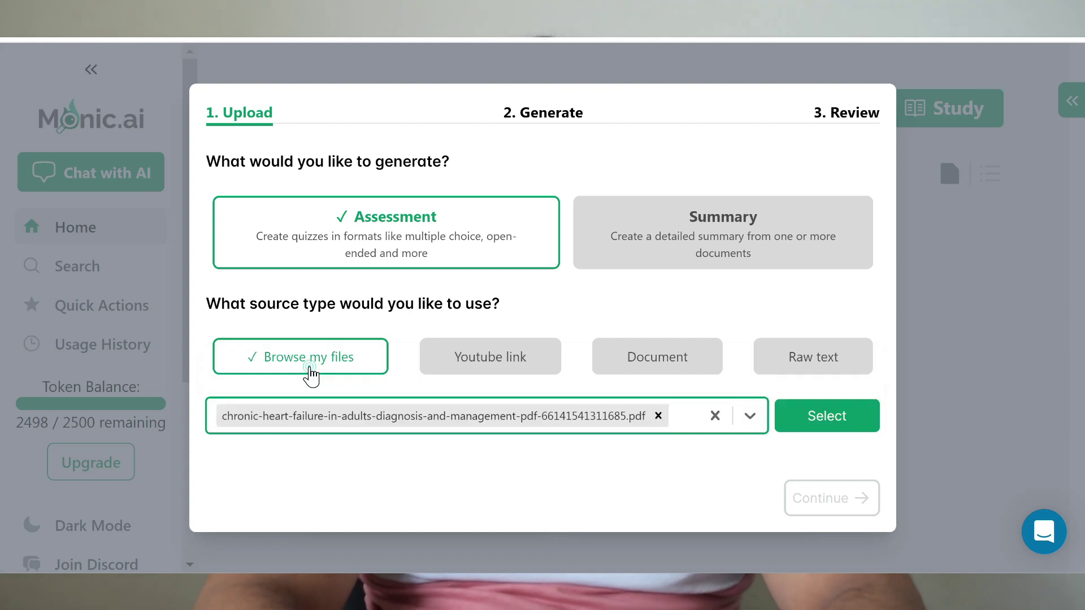
{"action": "left_click", "coordinate": [853, 421]}
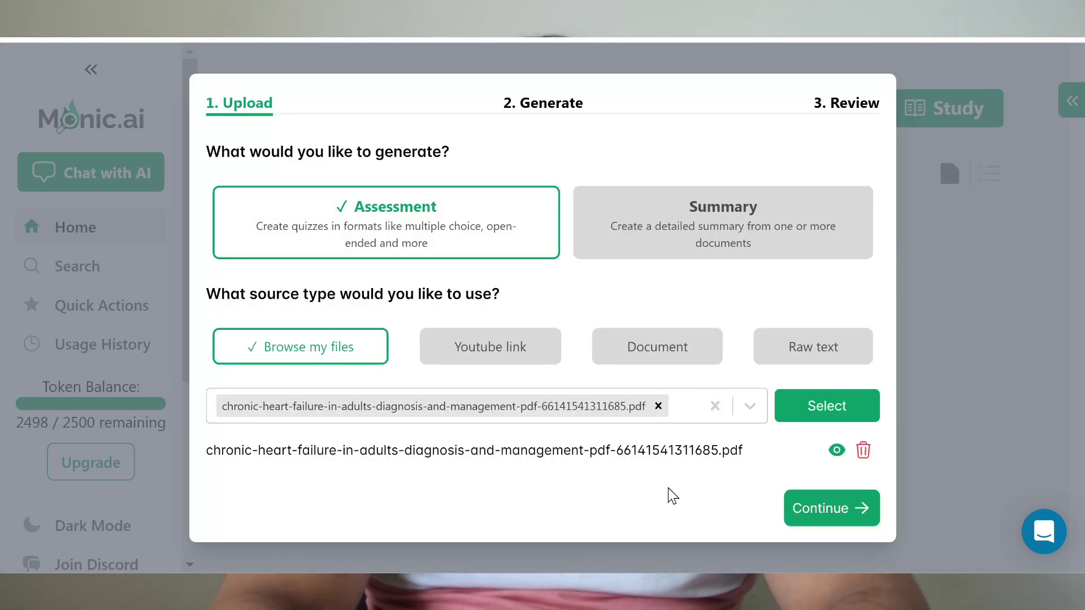
{"action": "left_click", "coordinate": [819, 510]}
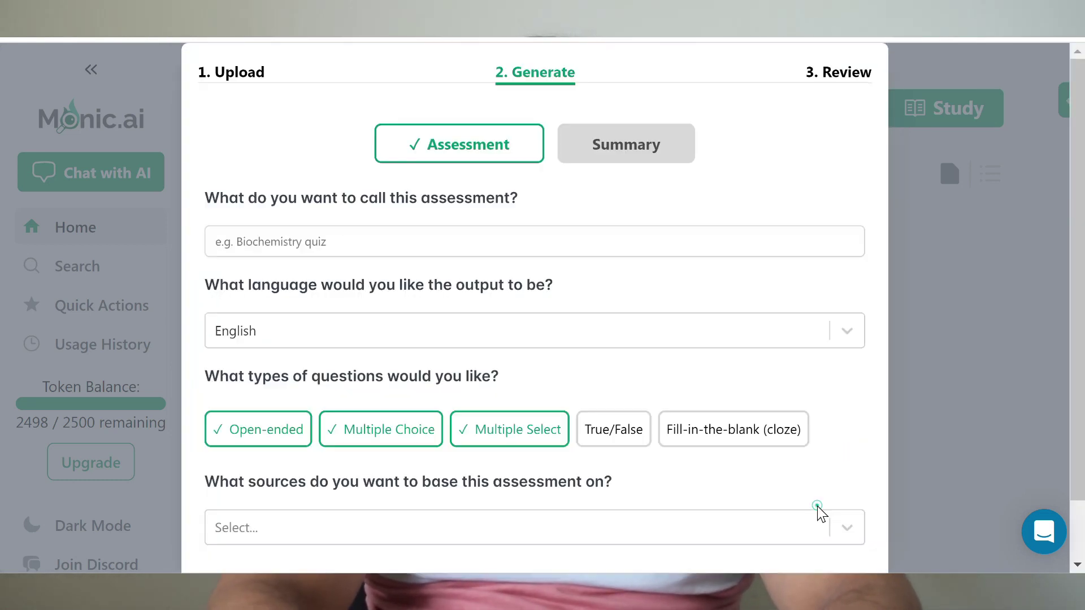
- Name the assessment 'HF quiz' and set its output language to Telugu
{"action": "left_click", "coordinate": [534, 241]}
{"action": "type", "text": "HF quiz"}
{"action": "left_click", "coordinate": [257, 333]}
{"action": "type", "text": "hindi"}
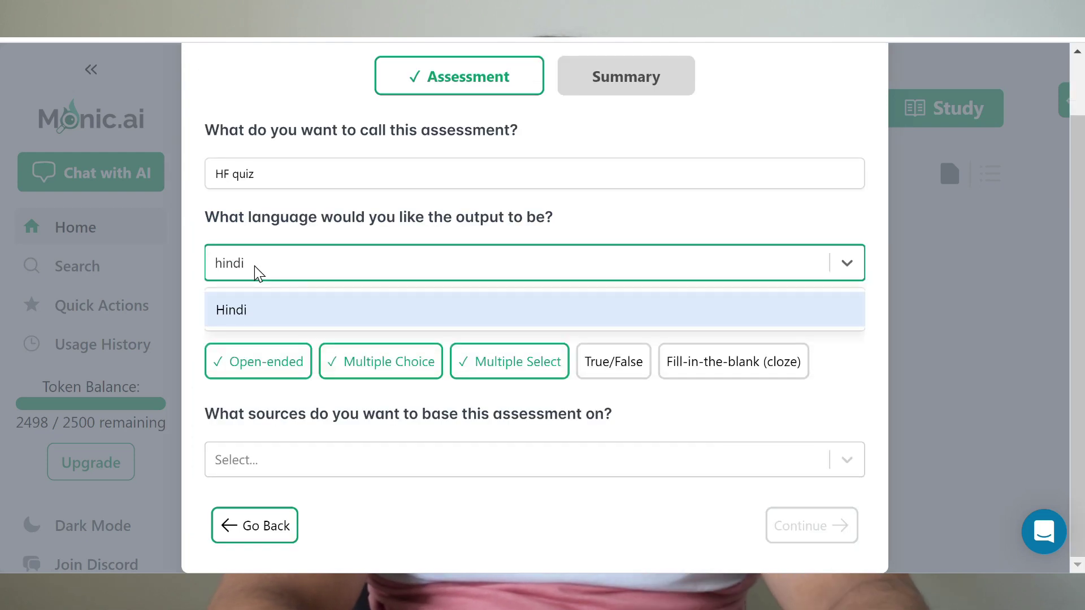
{"action": "key", "text": "BackSpace"}
{"action": "key", "text": "BackSpace"}
{"action": "key", "text": "BackSpace"}
{"action": "key", "text": "BackSpace"}
{"action": "key", "text": "BackSpace"}
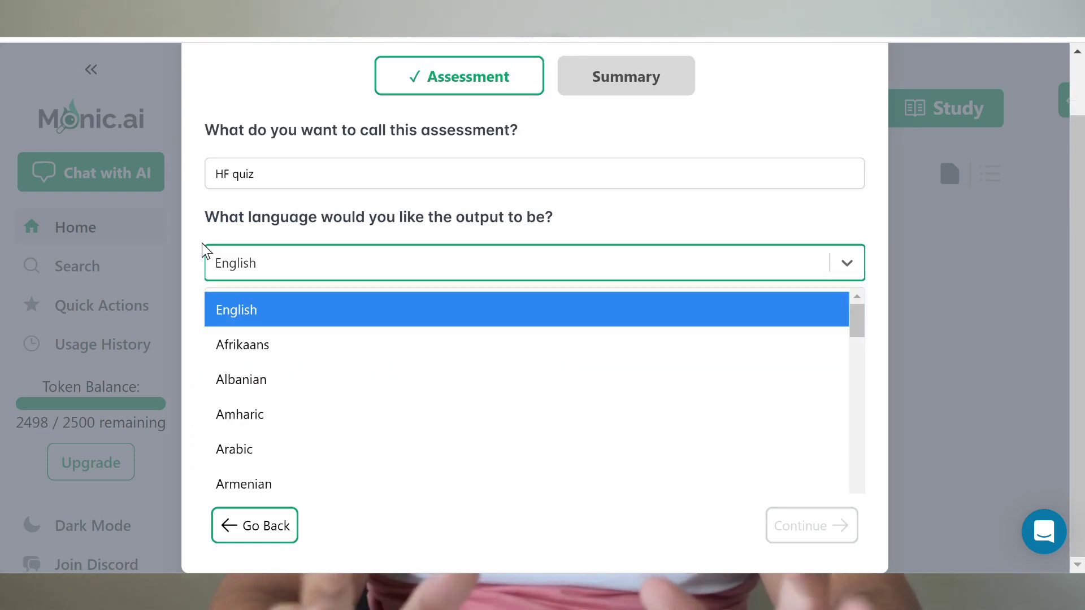
{"action": "type", "text": "tel"}
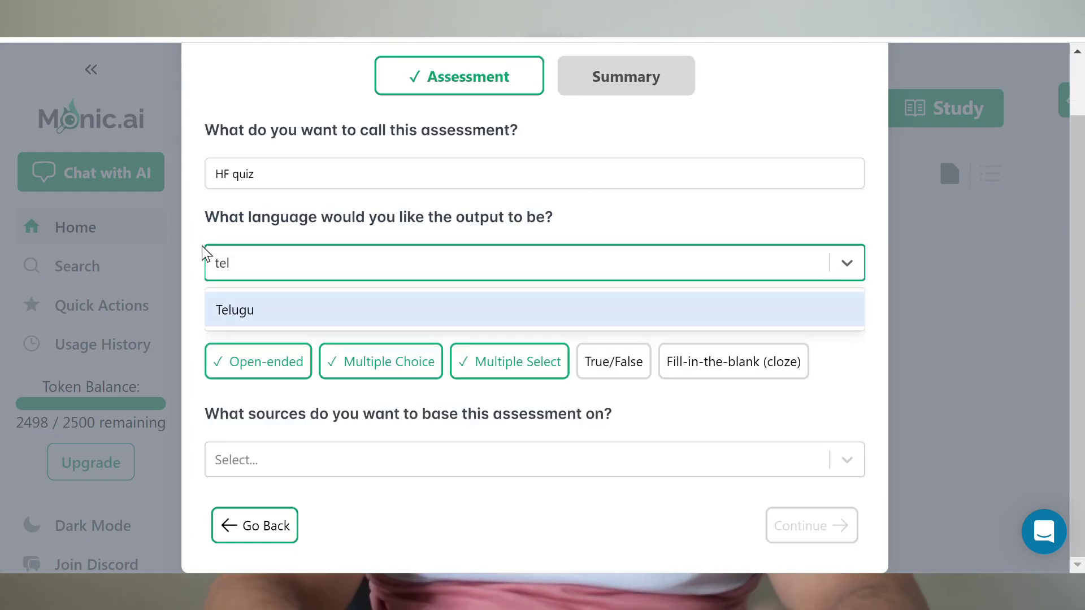
{"action": "left_click", "coordinate": [222, 308]}
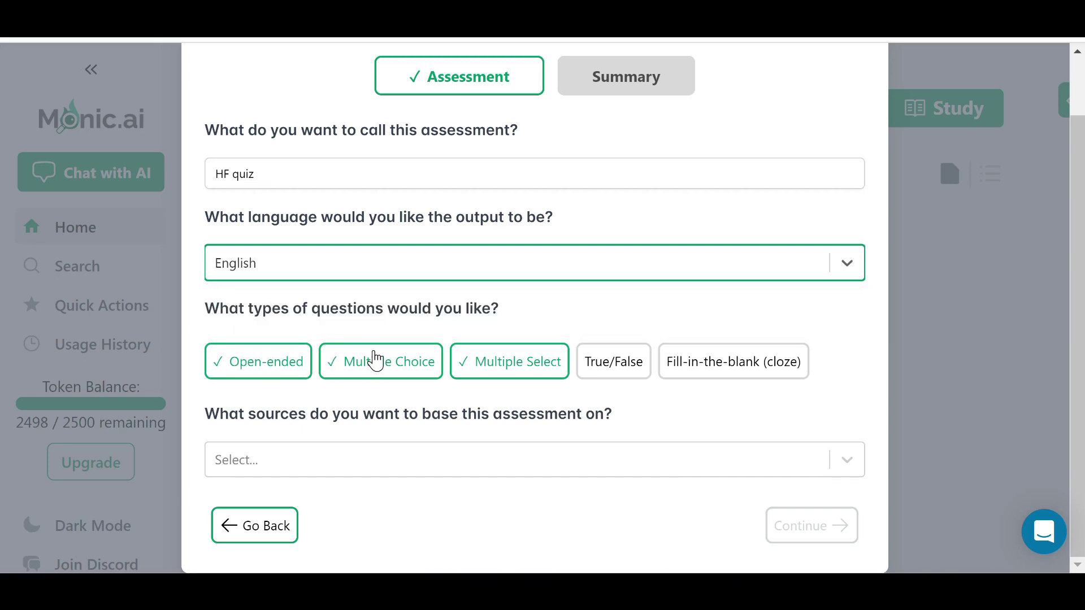
- Keep only Multiple Choice and True/False checked as question types
{"action": "left_click", "coordinate": [376, 360]}
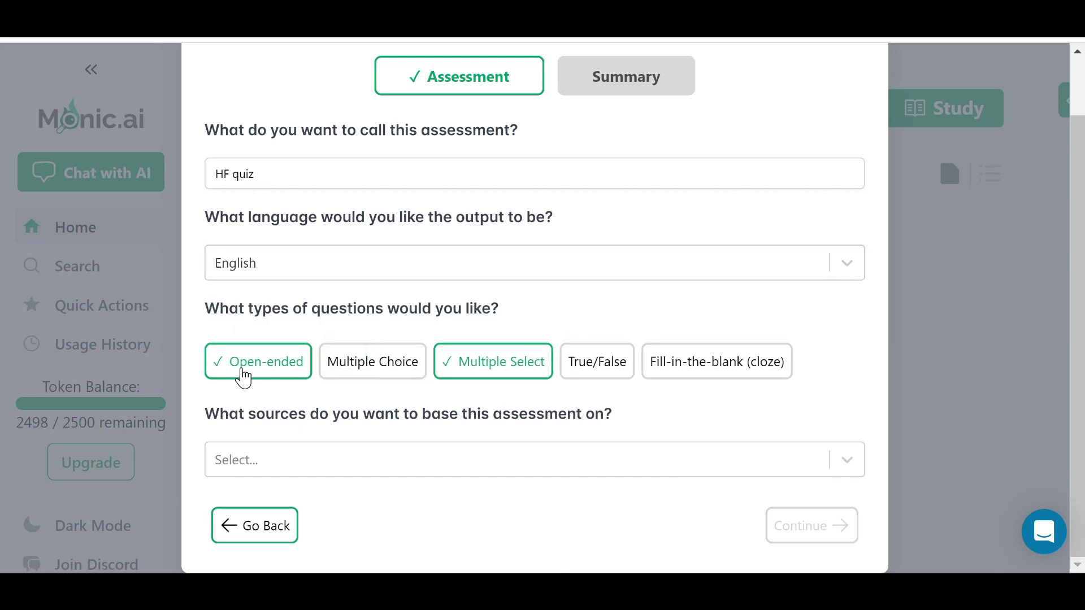
{"action": "left_click", "coordinate": [239, 372]}
{"action": "left_click", "coordinate": [484, 363]}
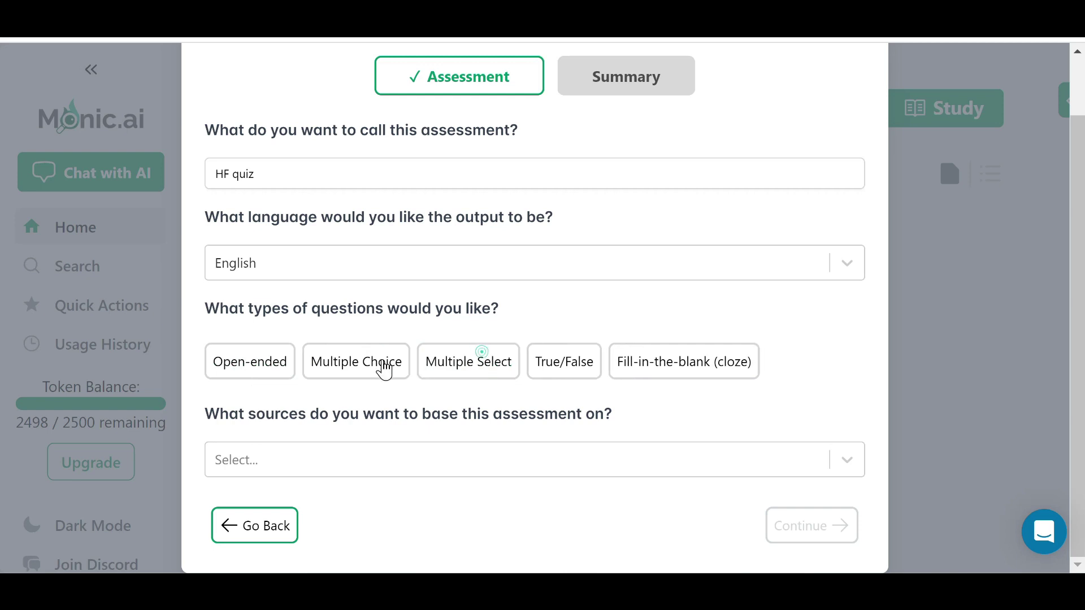
{"action": "left_click", "coordinate": [380, 371]}
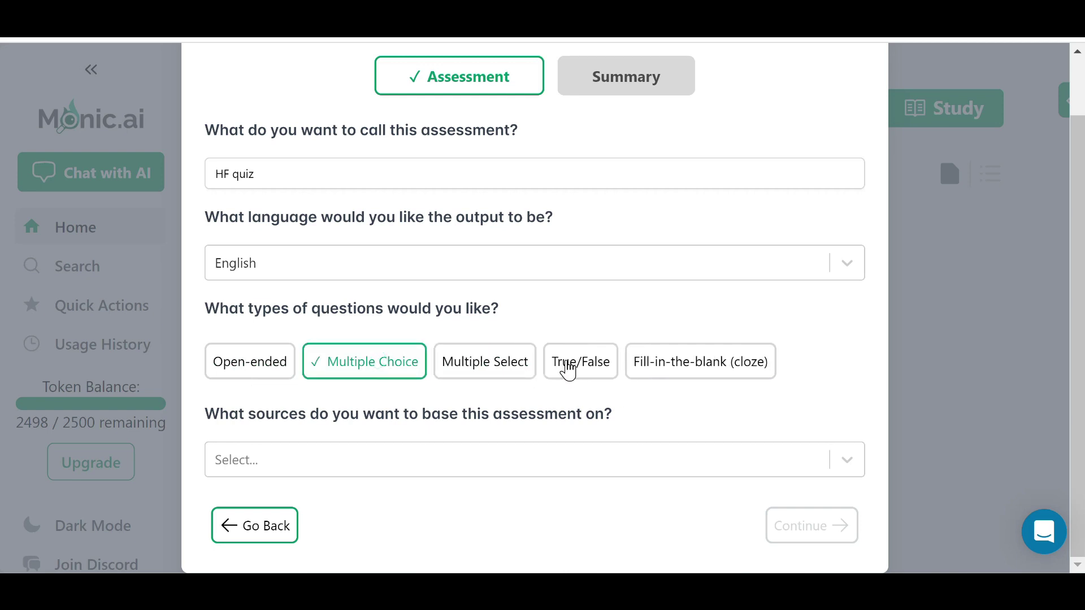
{"action": "left_click", "coordinate": [568, 372]}
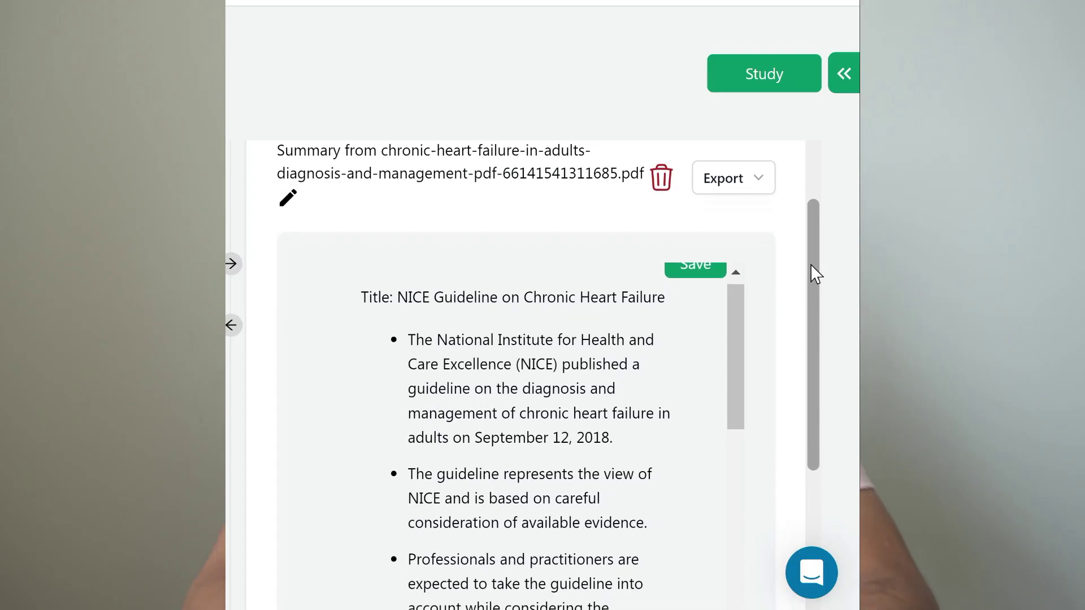
{"action": "left_click_drag", "start_coordinate": [810, 263], "coordinate": [812, 329]}
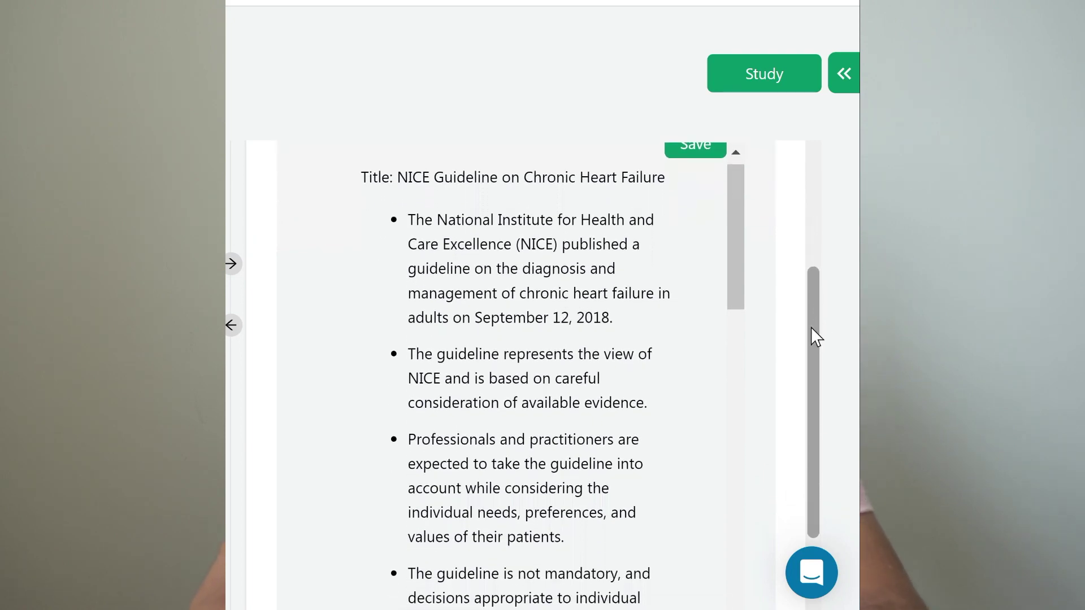
{"action": "left_click_drag", "start_coordinate": [739, 242], "coordinate": [752, 525]}
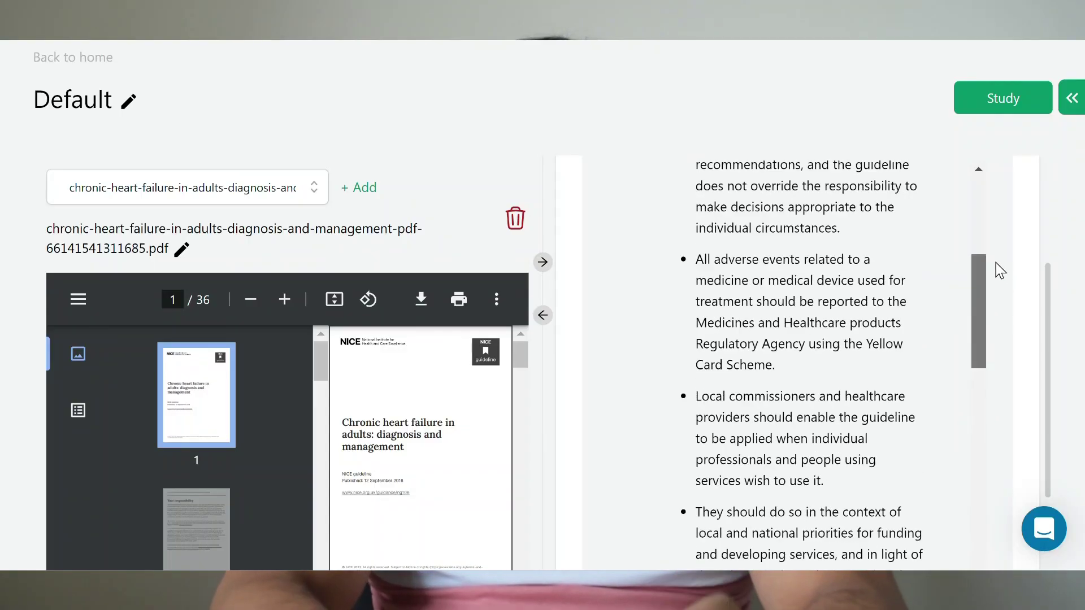
- Study the 'Assessment from chronic-heart-failure' entry using Spaced Repetition mode
{"action": "scroll", "coordinate": [995, 265], "scroll_direction": "up", "scroll_amount": 5}
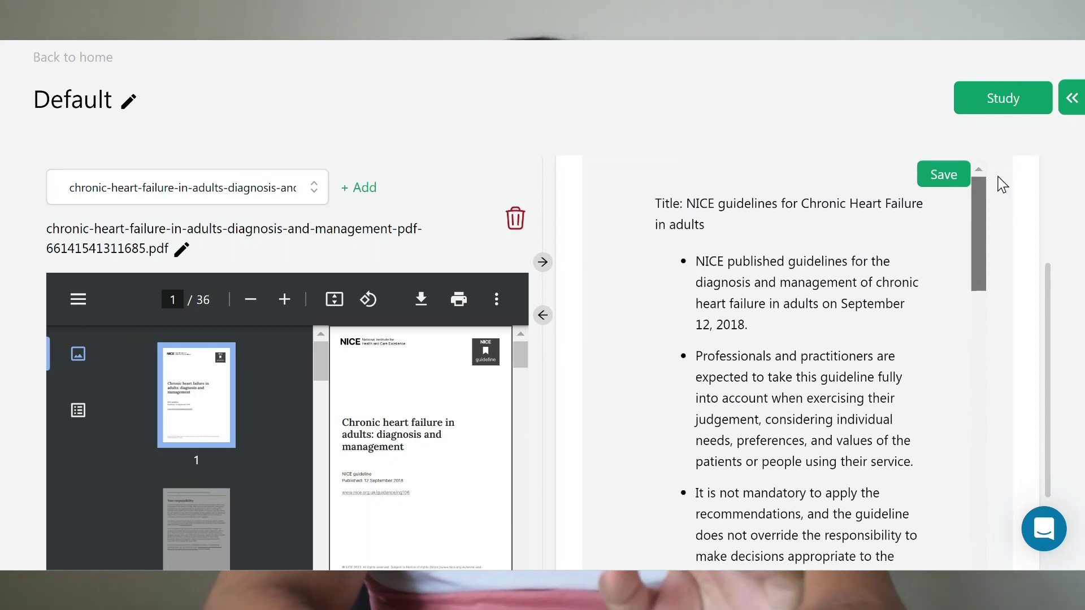
{"action": "left_click", "coordinate": [993, 103]}
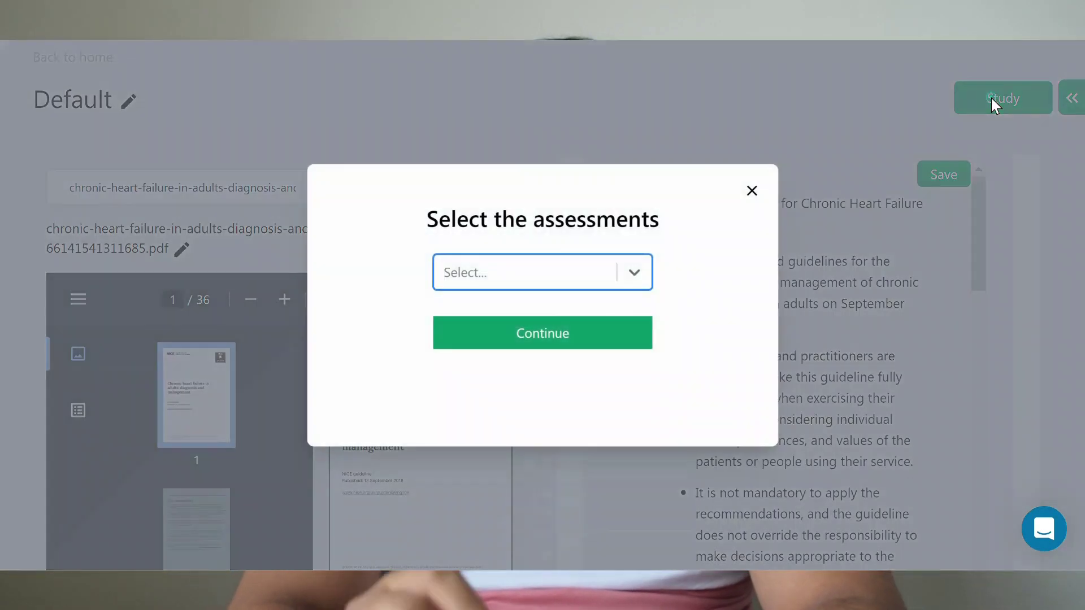
{"action": "left_click", "coordinate": [630, 275]}
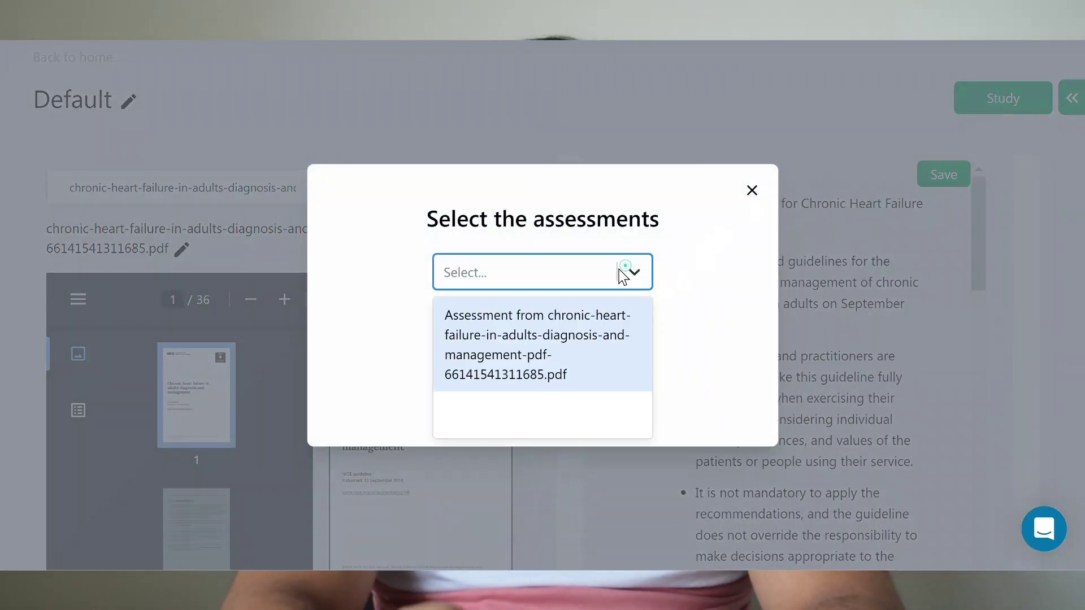
{"action": "left_click", "coordinate": [503, 328]}
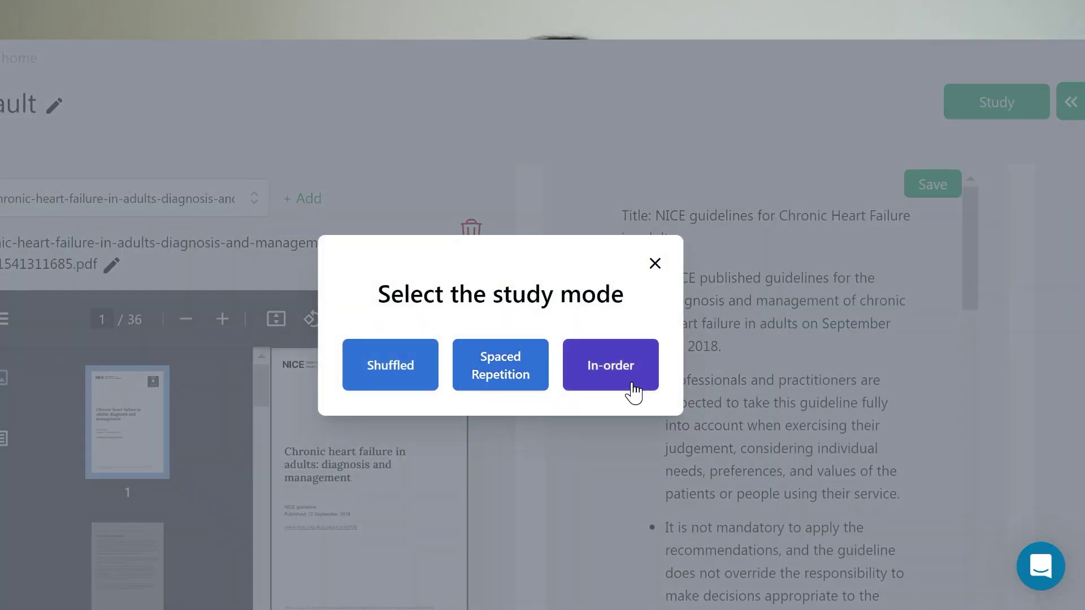
{"action": "left_click", "coordinate": [501, 373]}
- Review question 1's revealed answer and rate it 'It was alright' to advance
{"action": "mouse_move", "coordinate": [1076, 298]}
{"action": "left_mouse_down"}
{"action": "mouse_move", "coordinate": [1076, 320]}
{"action": "mouse_move", "coordinate": [1080, 300]}
{"action": "left_mouse_up"}
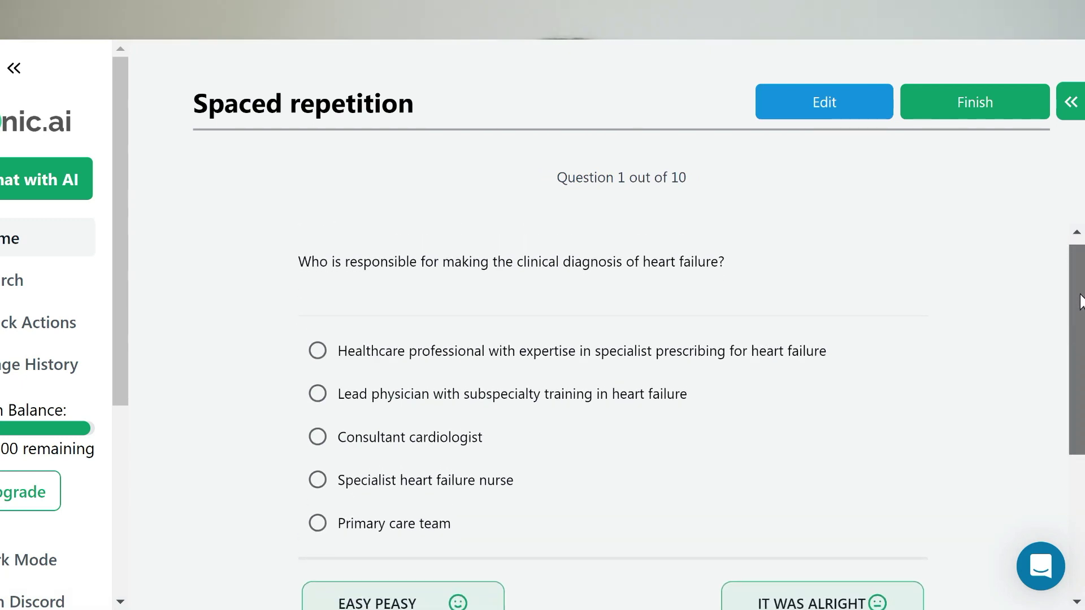
{"action": "left_click_drag", "start_coordinate": [1082, 362], "coordinate": [1077, 499]}
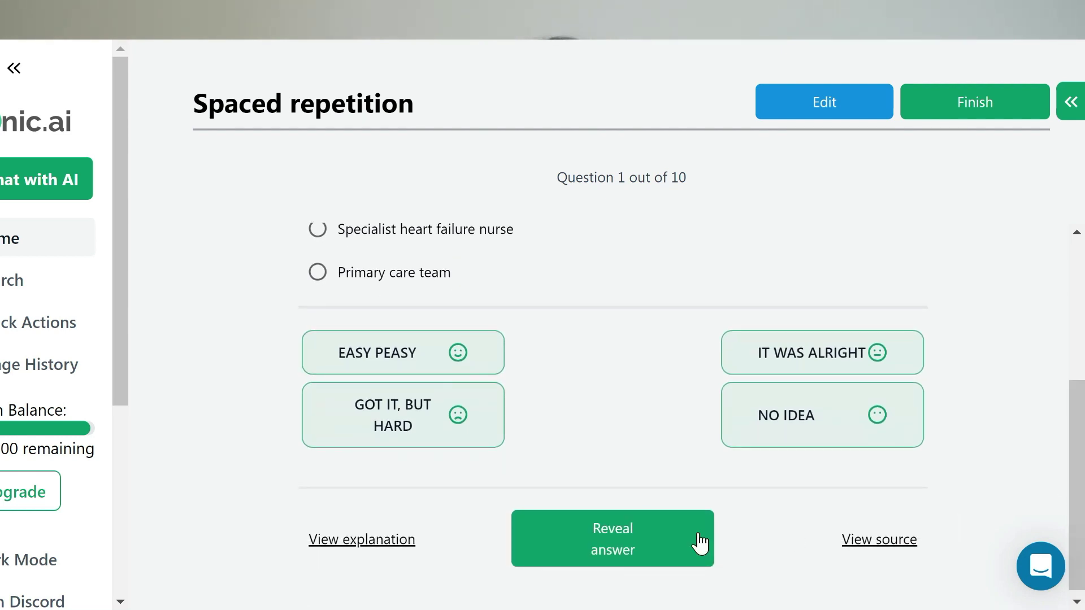
{"action": "left_click_drag", "start_coordinate": [1078, 538], "coordinate": [1077, 379]}
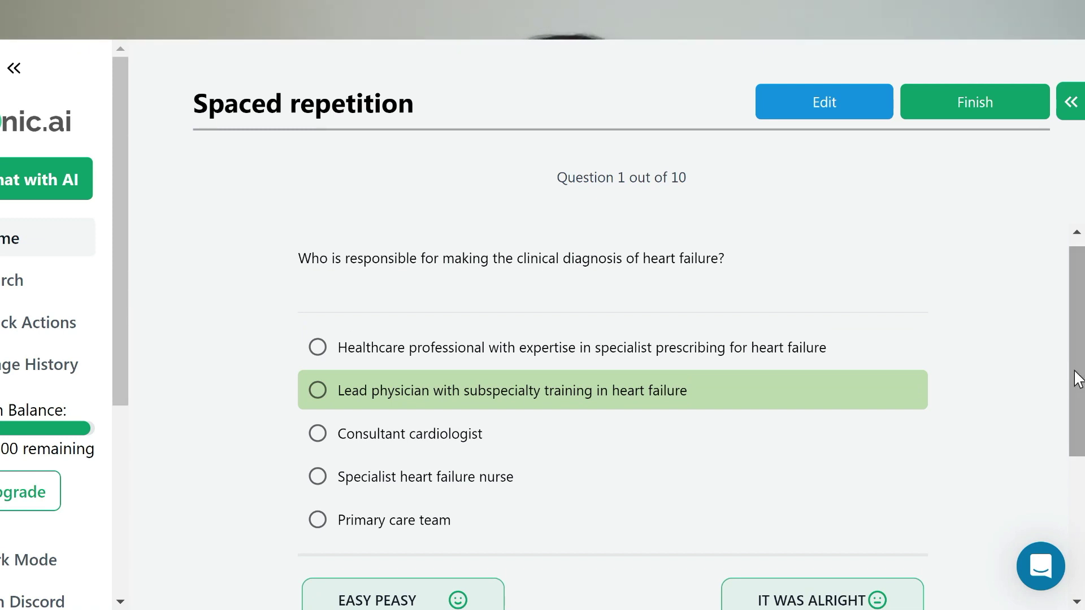
{"action": "left_click_drag", "start_coordinate": [1077, 379], "coordinate": [1063, 483]}
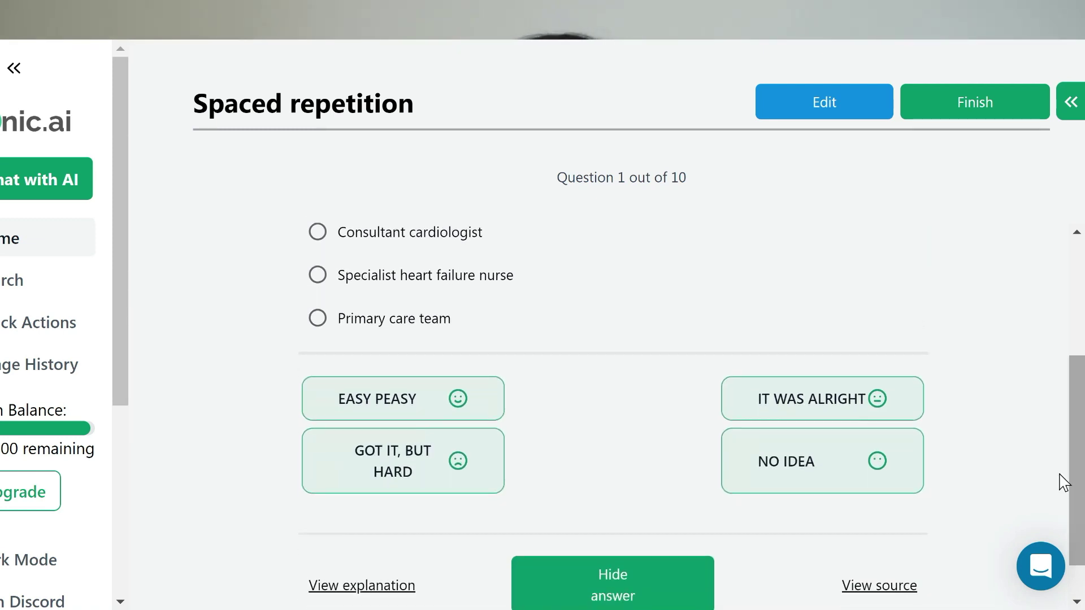
{"action": "left_click", "coordinate": [839, 407]}
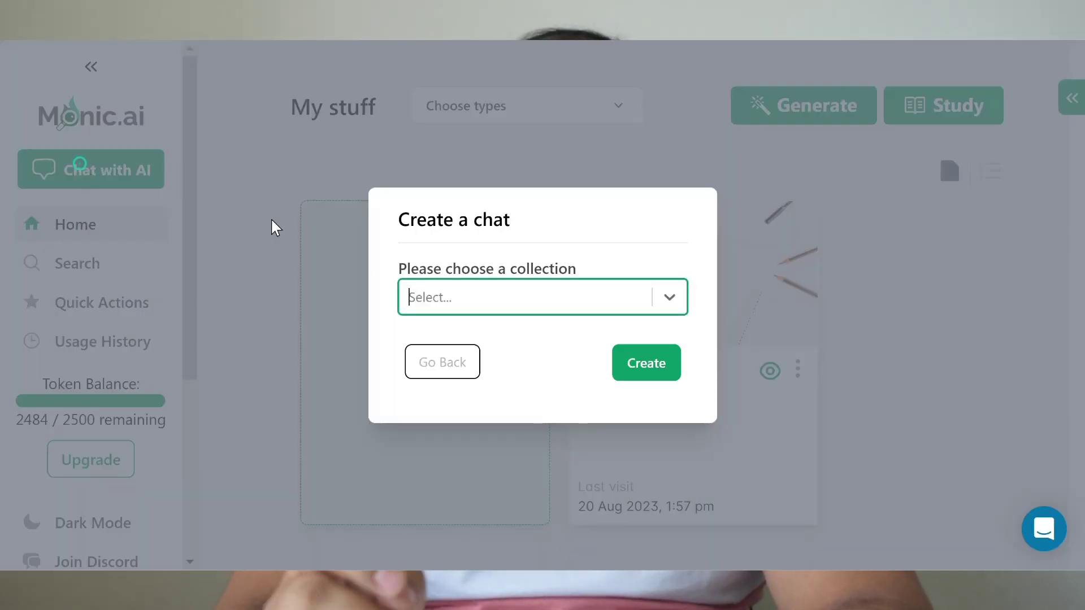
- Create a chat in the Default collection with the heart failure summary as its source
{"action": "left_click", "coordinate": [670, 297]}
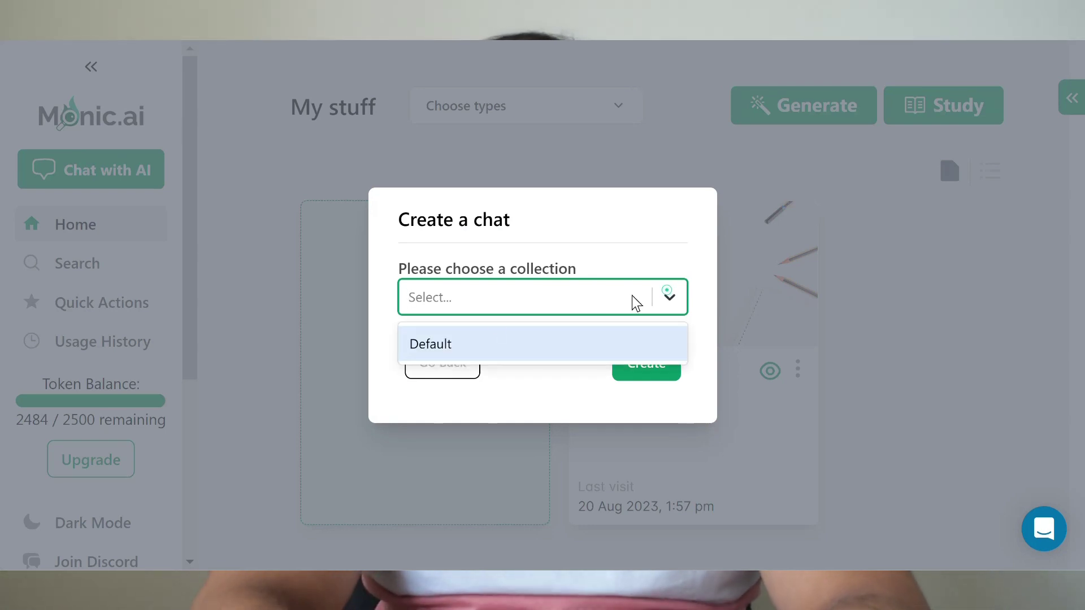
{"action": "left_click", "coordinate": [453, 344]}
{"action": "left_click", "coordinate": [641, 343]}
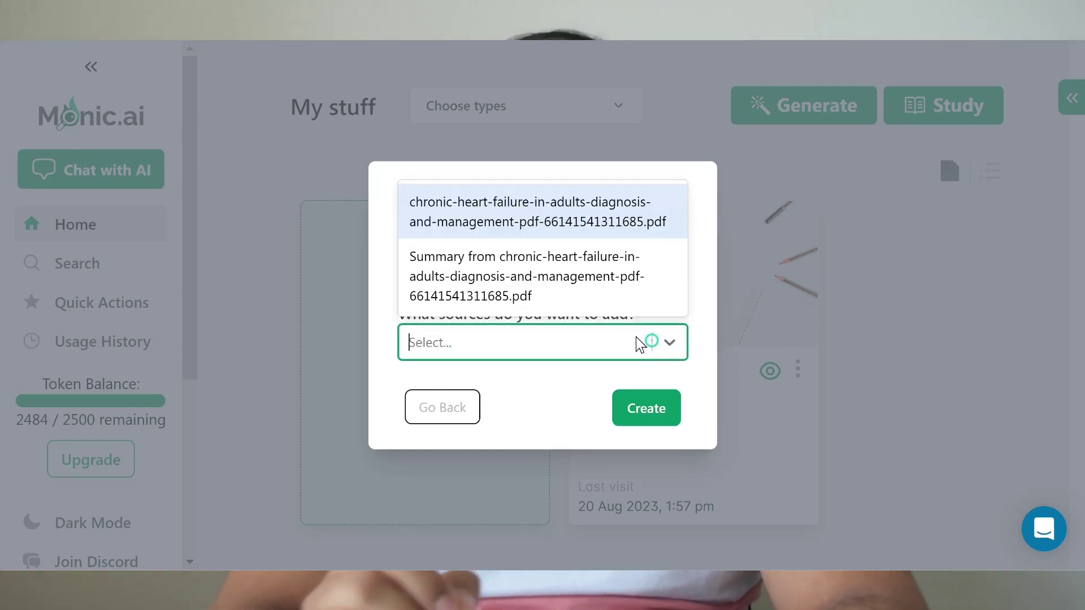
{"action": "left_click", "coordinate": [555, 272]}
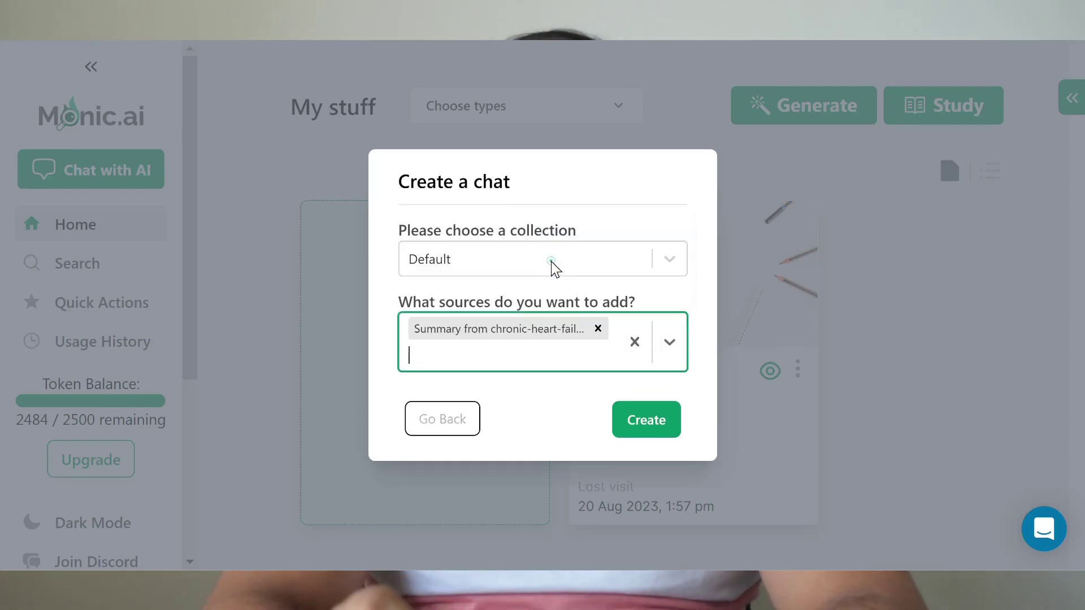
{"action": "left_click", "coordinate": [632, 433]}
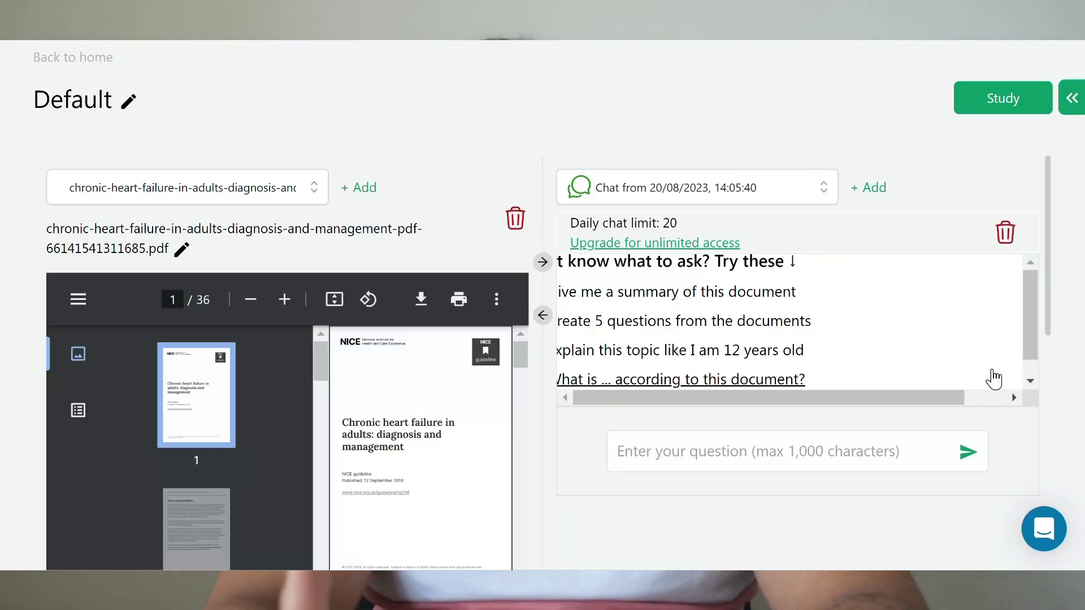
- Ask the AI to create 5 questions from the documents
{"action": "scroll", "coordinate": [1033, 335], "scroll_direction": "down", "scroll_amount": 1}
{"action": "left_click", "coordinate": [967, 457]}
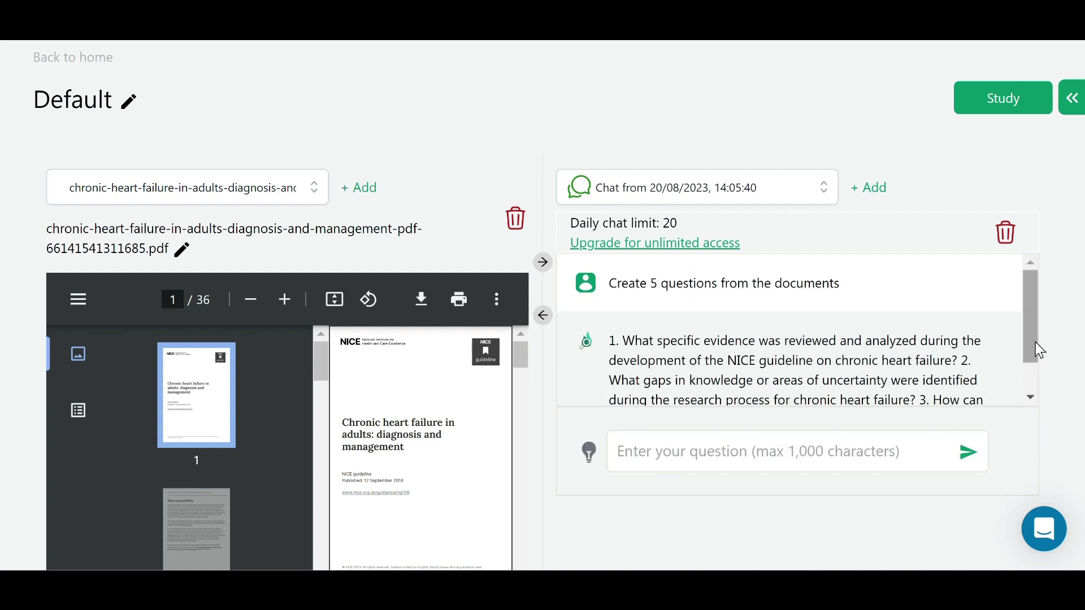
{"action": "left_click_drag", "start_coordinate": [1030, 305], "coordinate": [1034, 368]}
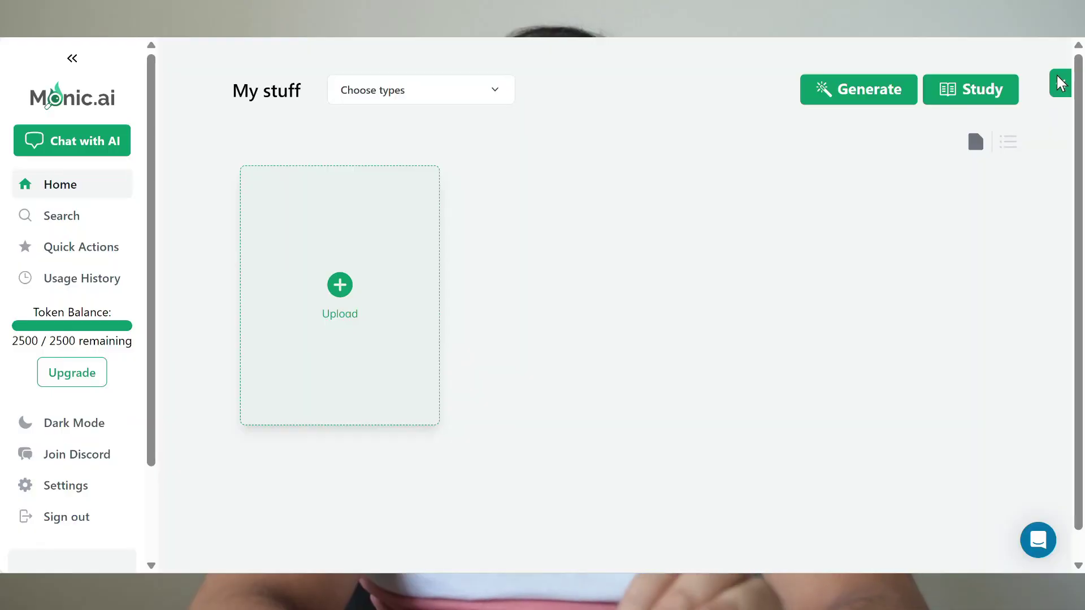
- Start the Pomodoro work timer in the To Do/Pomodoro panel, then switch to REST
{"action": "left_click", "coordinate": [1058, 79]}
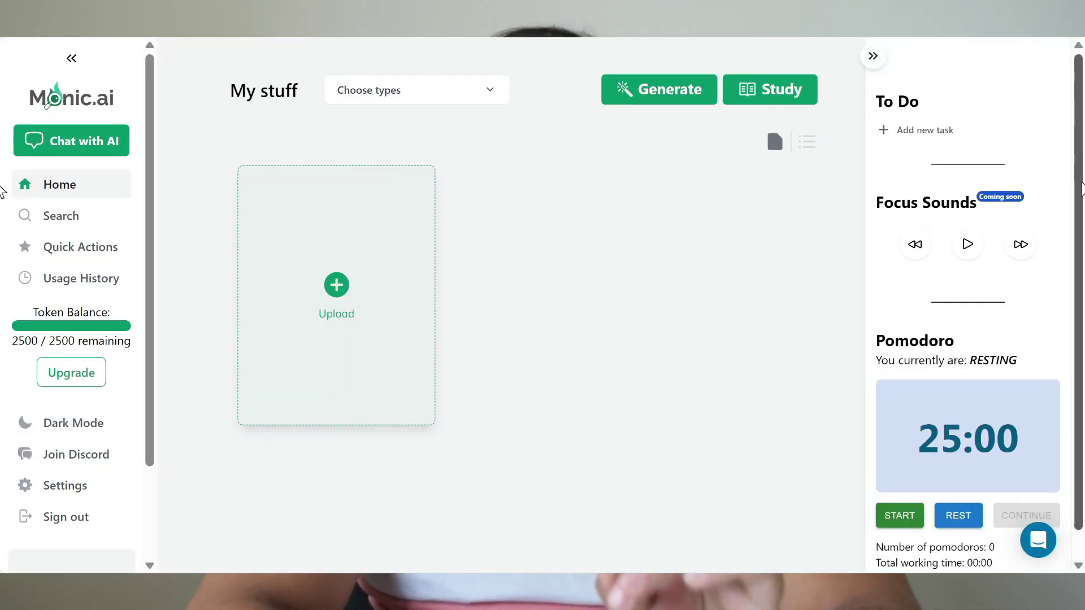
{"action": "scroll", "coordinate": [1073, 316], "scroll_direction": "down", "scroll_amount": 1}
{"action": "left_click", "coordinate": [903, 486]}
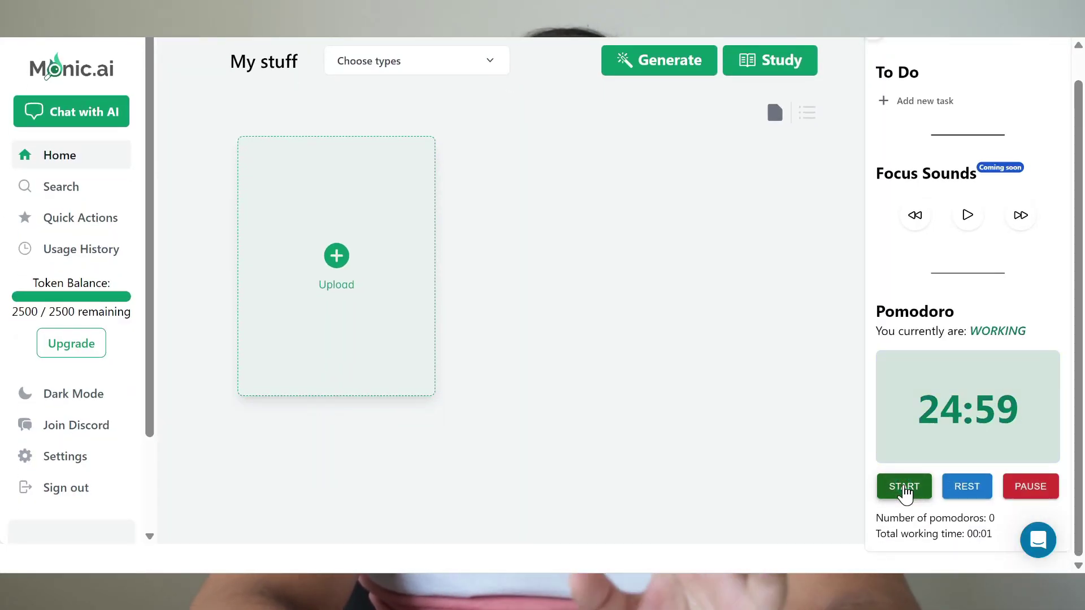
{"action": "left_click", "coordinate": [960, 489]}
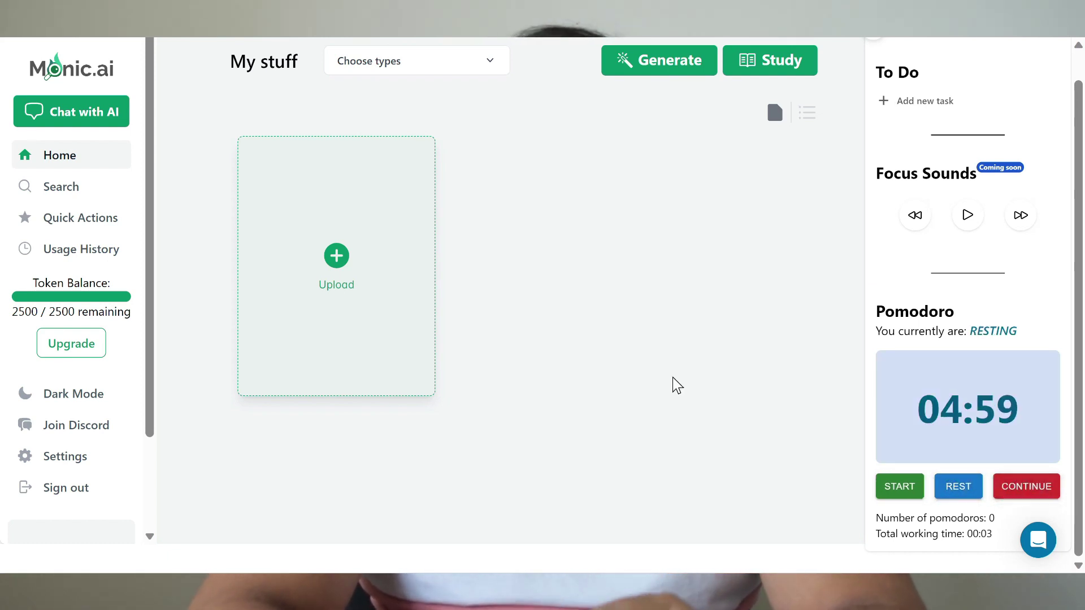